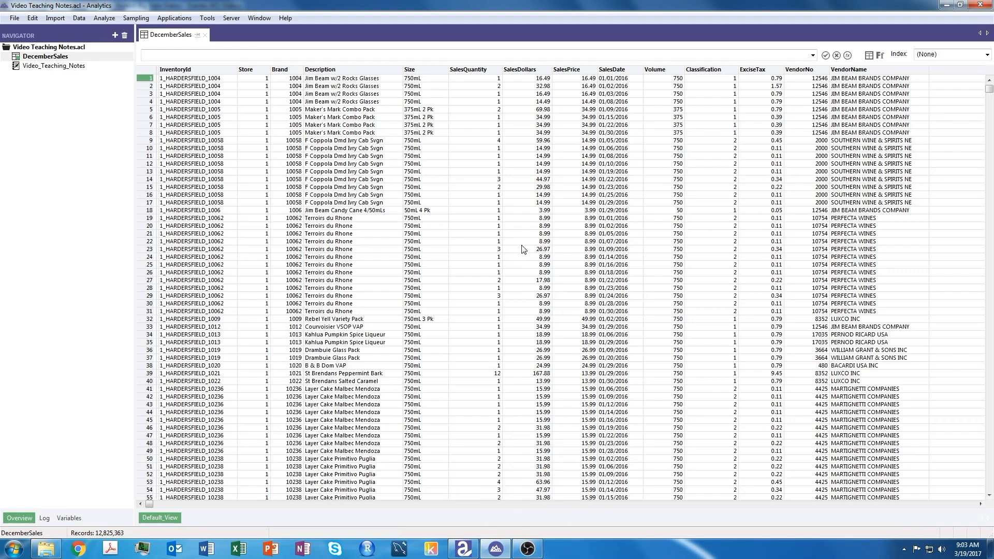
Step: Set up a sort of the DecemberSales table on the InventoryId field in ascending order
left_click(79, 18)
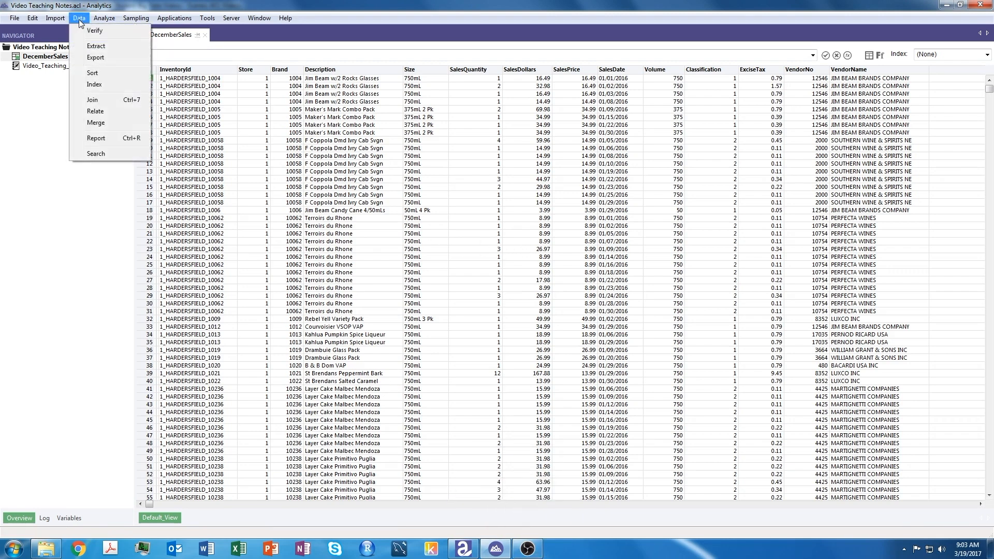
left_click(92, 74)
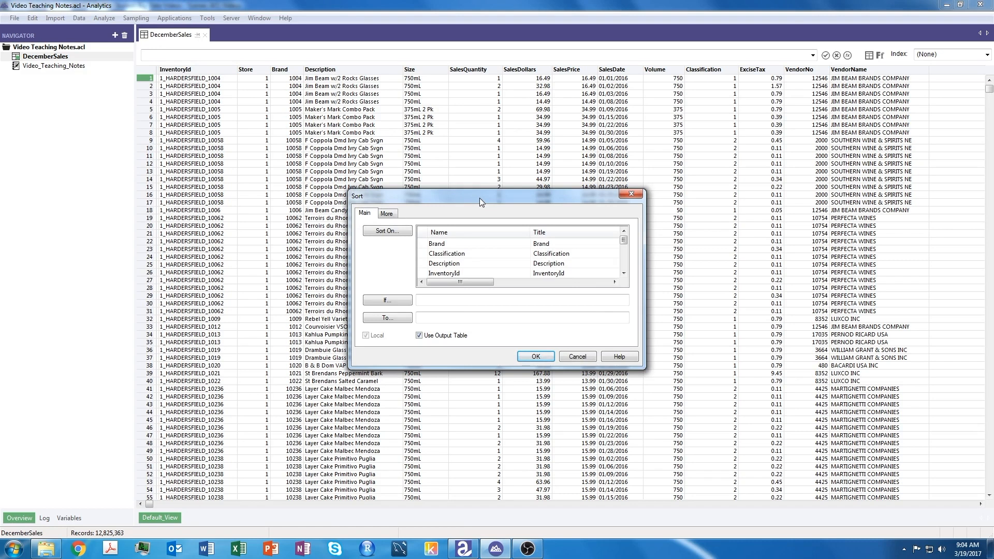
left_click(386, 232)
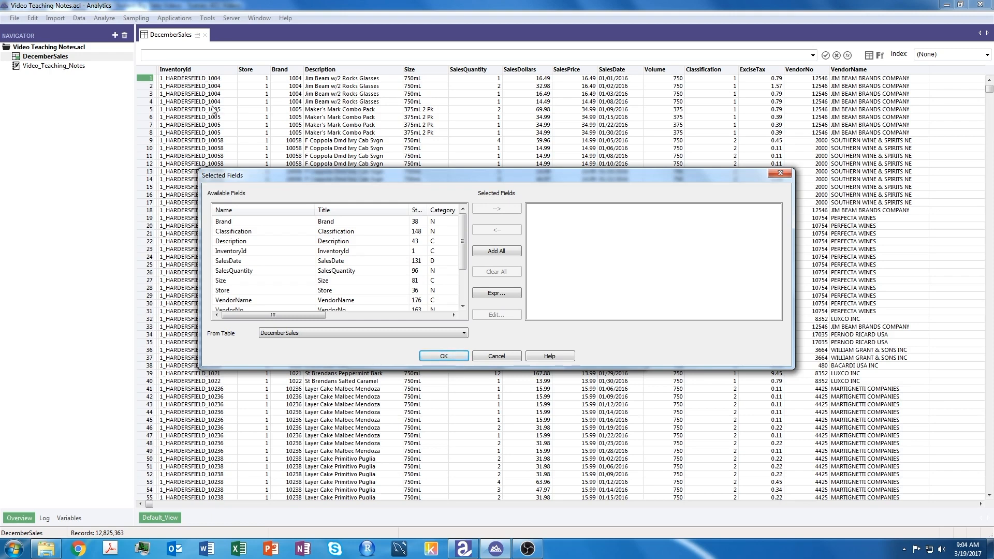
left_click(243, 252)
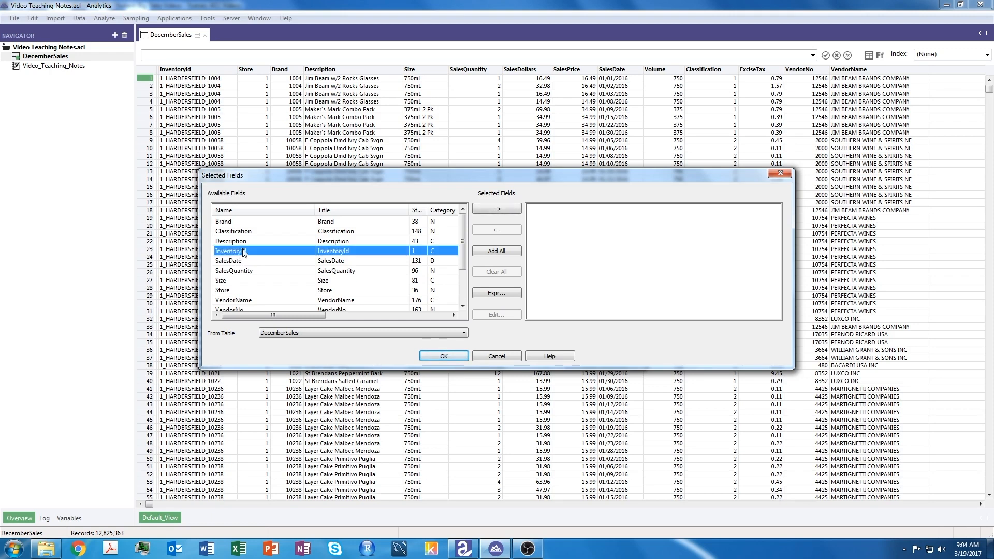
left_click(497, 209)
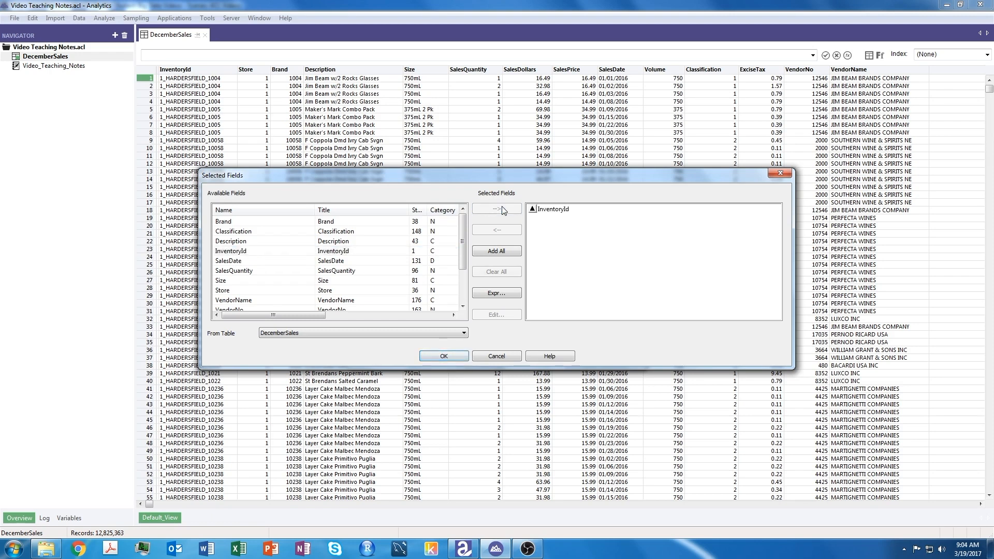
left_click(532, 211)
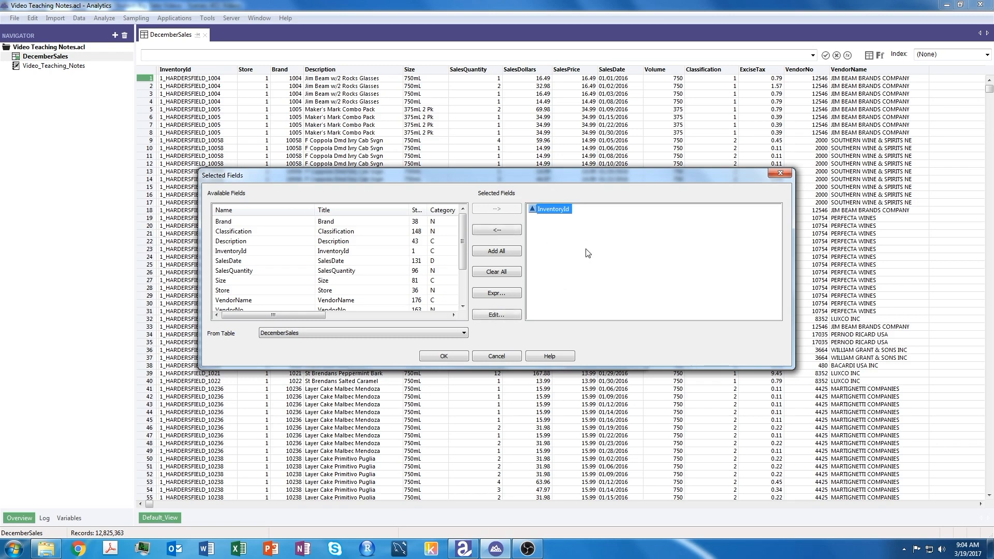
left_click(445, 358)
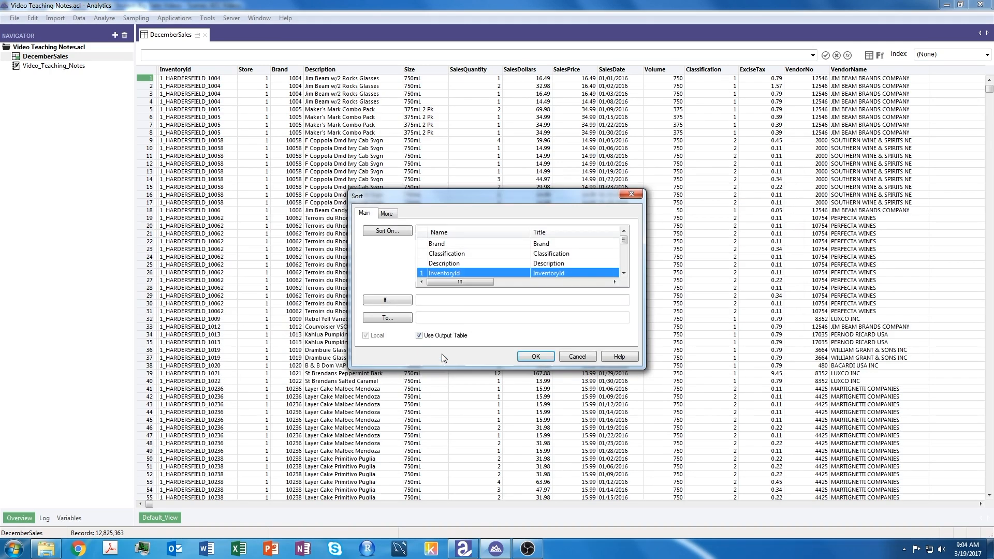
Step: Run the sort without a filter condition, sending the output to a table named DecemberSalesSorted
left_click(439, 300)
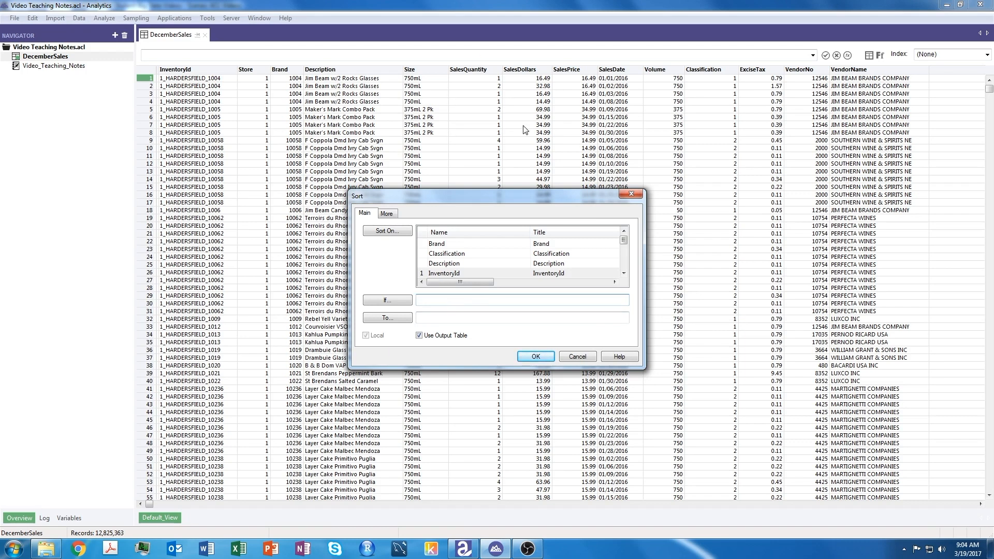
left_click(434, 318)
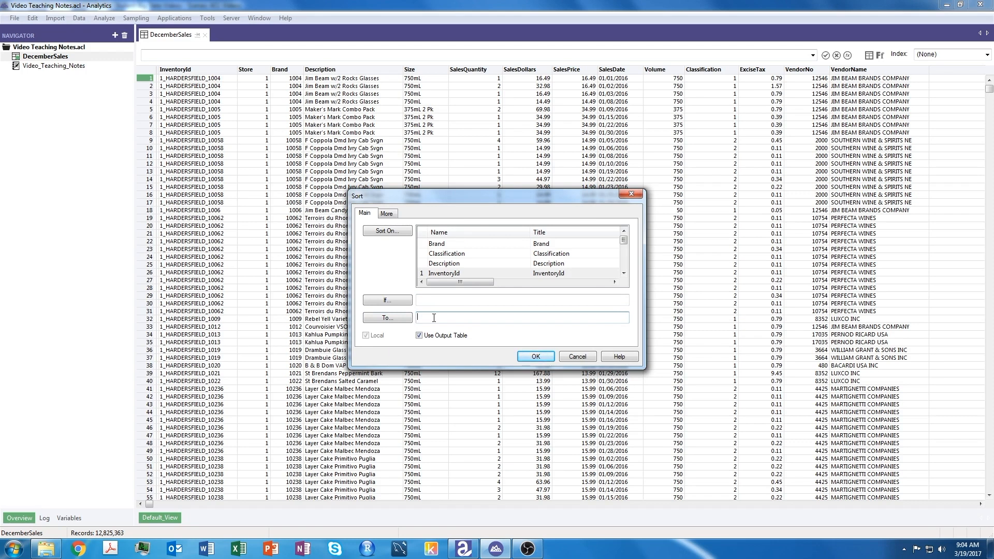
type("DecemberSalesSorted")
left_click(536, 357)
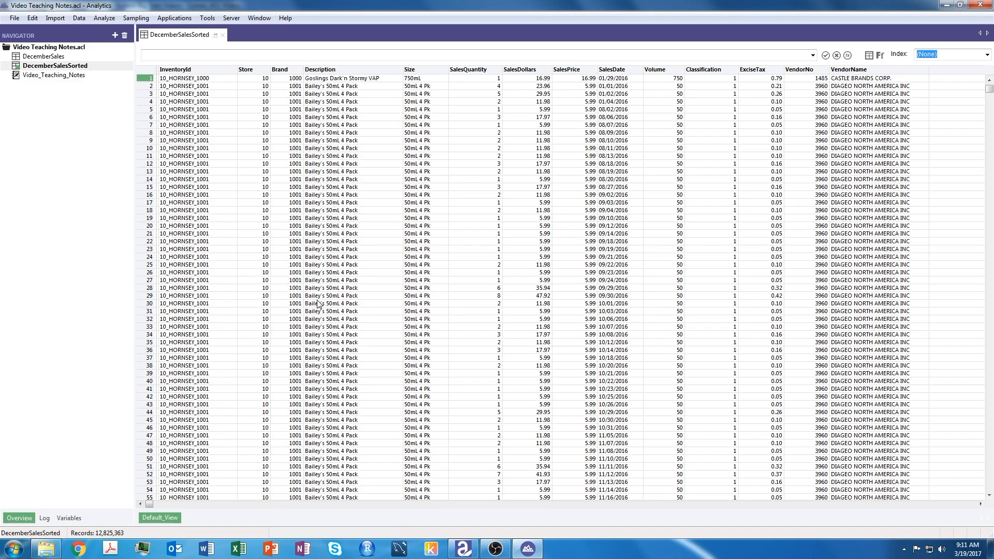
Step: Reopen the original DecemberSales table, using it instead of DecemberSalesSorted
left_click(51, 57)
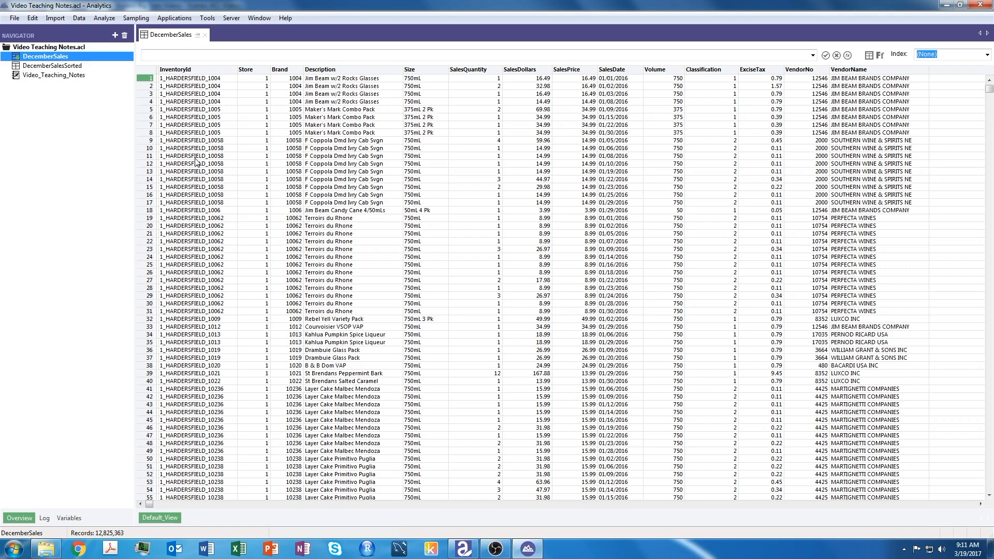
double_click(76, 66)
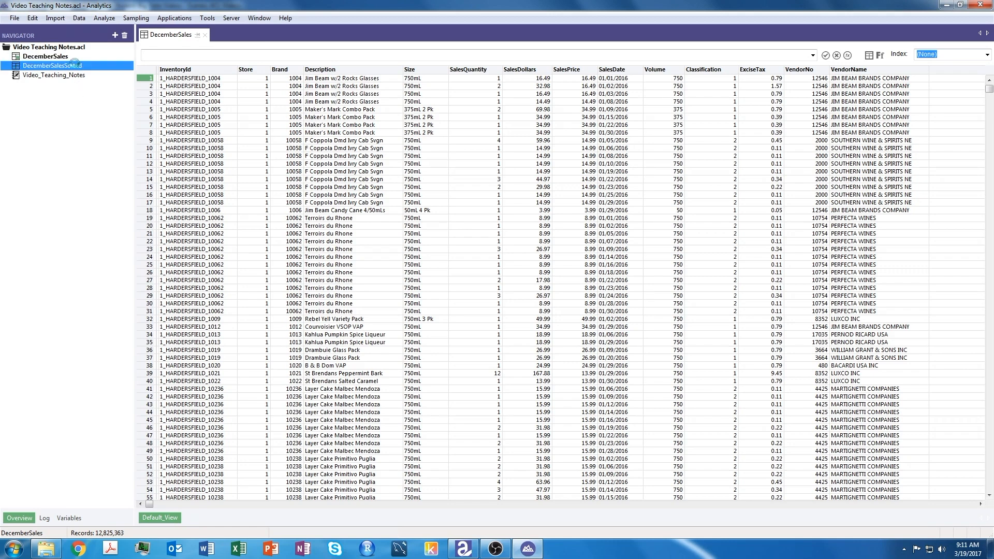
double_click(65, 57)
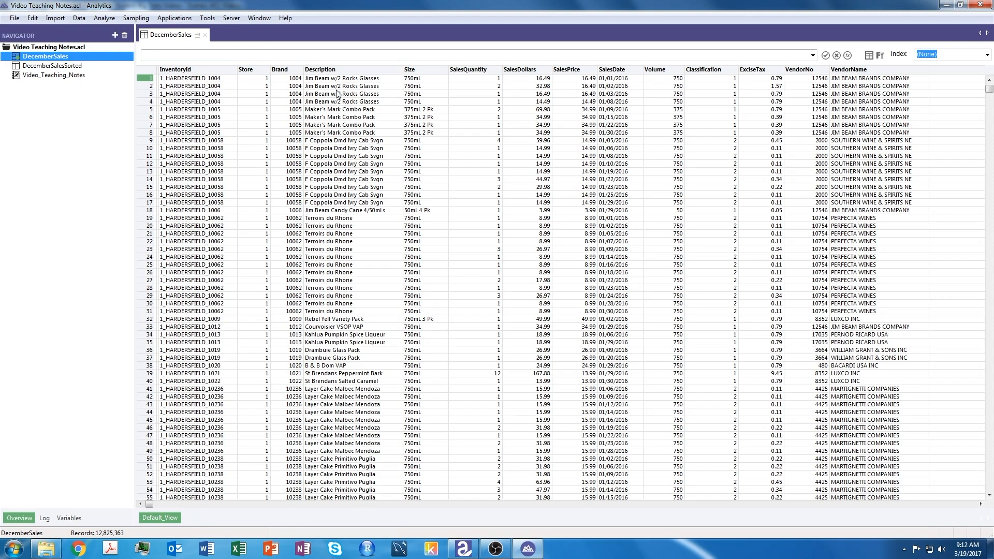
Step: Set up an index for the DecemberSales table on the InventoryId field in ascending order
left_click(79, 18)
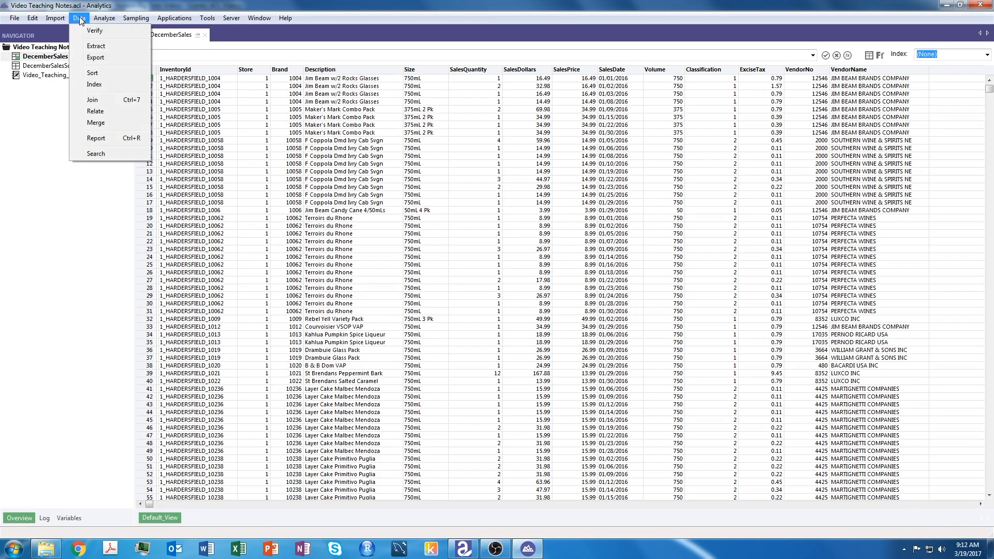
left_click(97, 87)
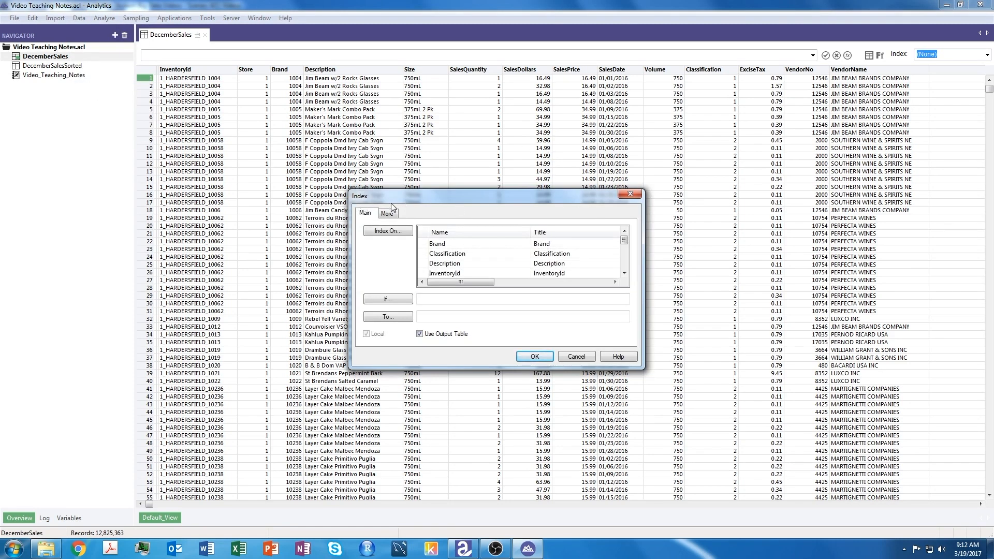
left_click(390, 232)
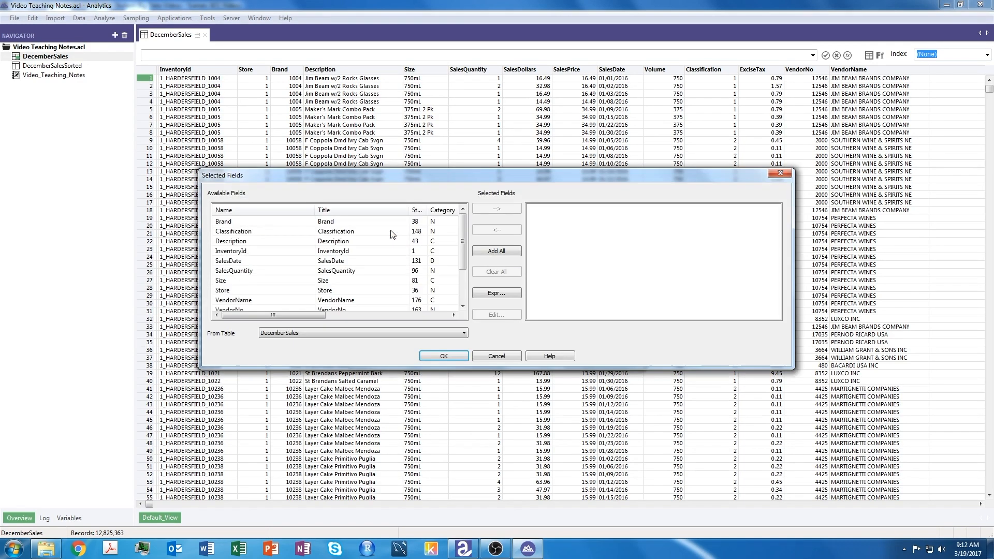
left_click(238, 253)
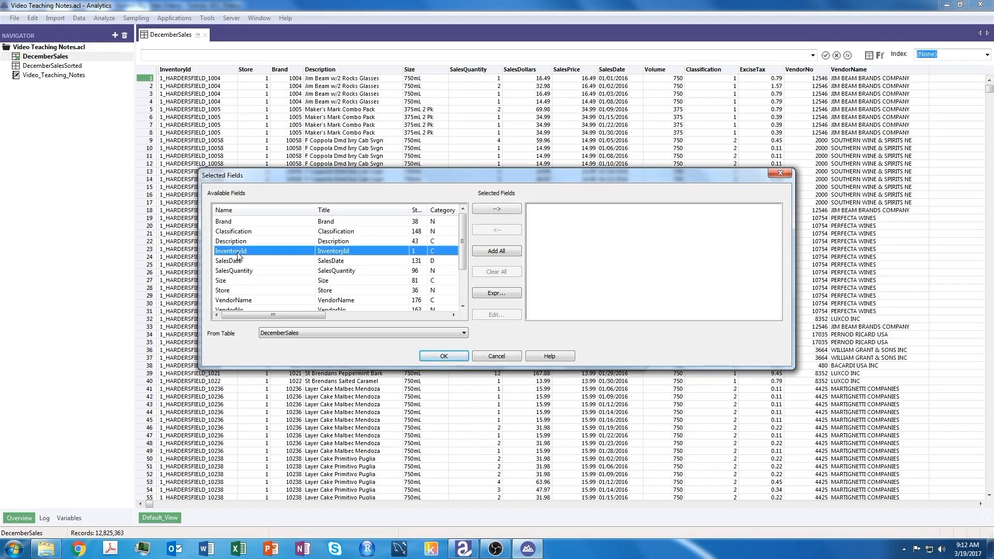
left_click(492, 211)
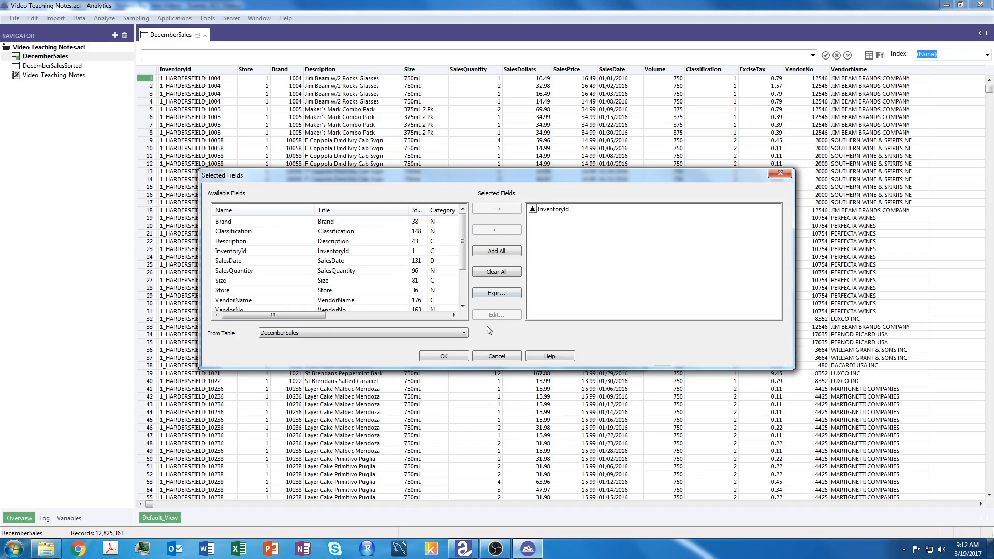
left_click(444, 357)
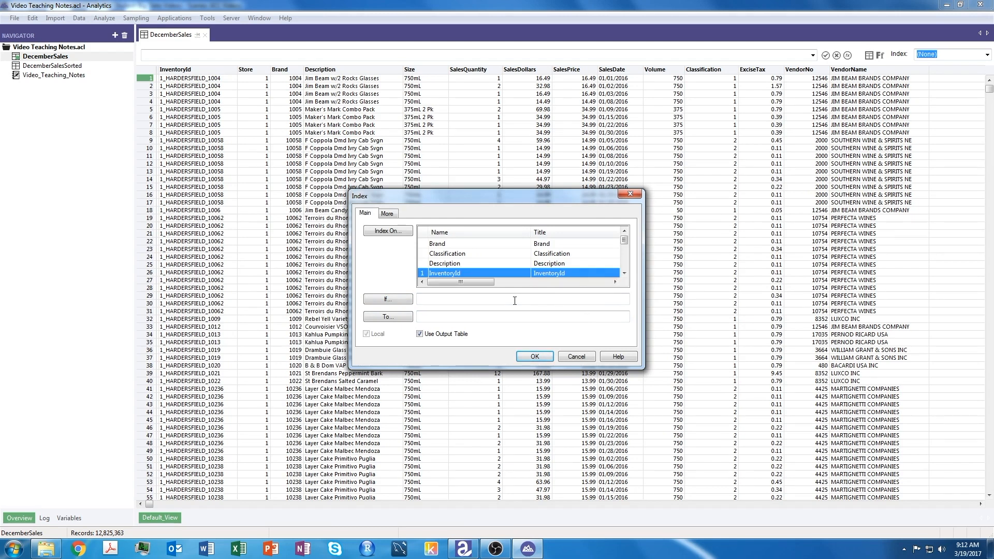
Step: Name the index InventoryID and build it on the DecemberSales table
left_click(472, 317)
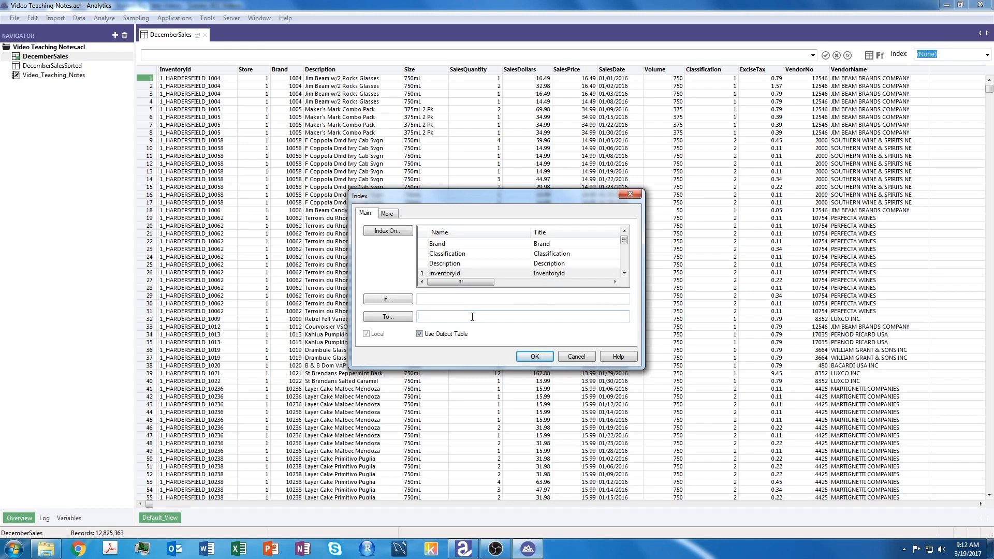
type("InventoryID")
left_click(535, 357)
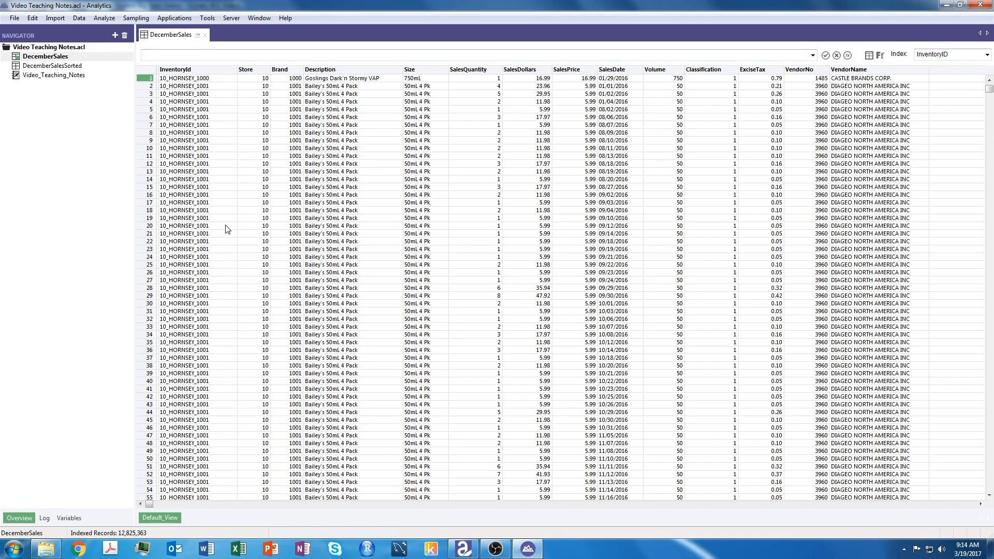
Step: View DecemberSalesSorted for comparison, then reopen DecemberSales and apply its InventoryID index
double_click(57, 65)
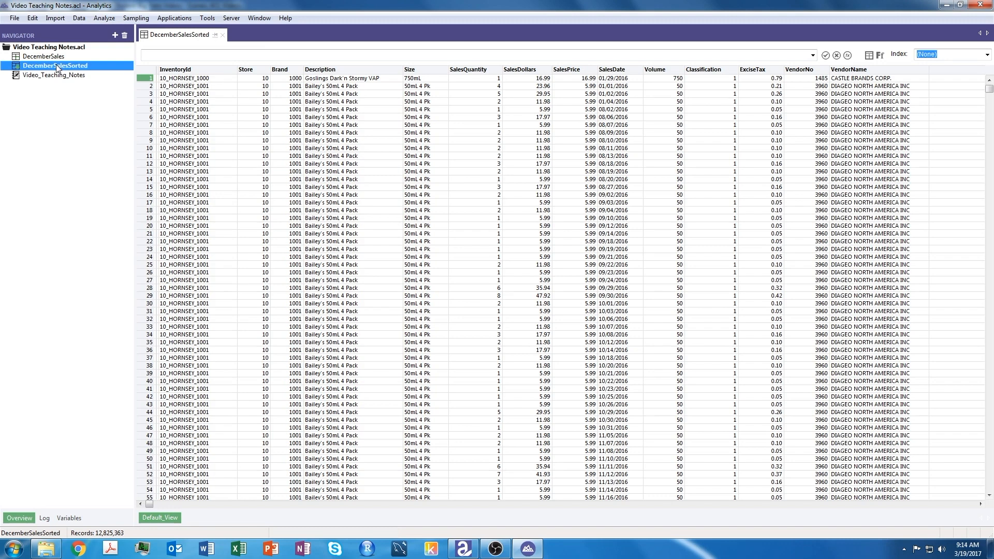
double_click(54, 57)
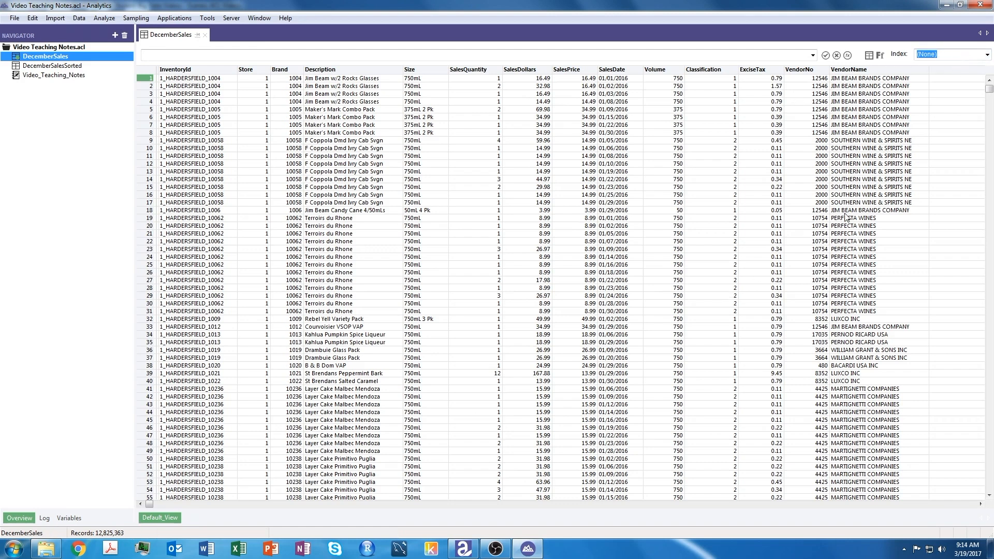
left_click(987, 55)
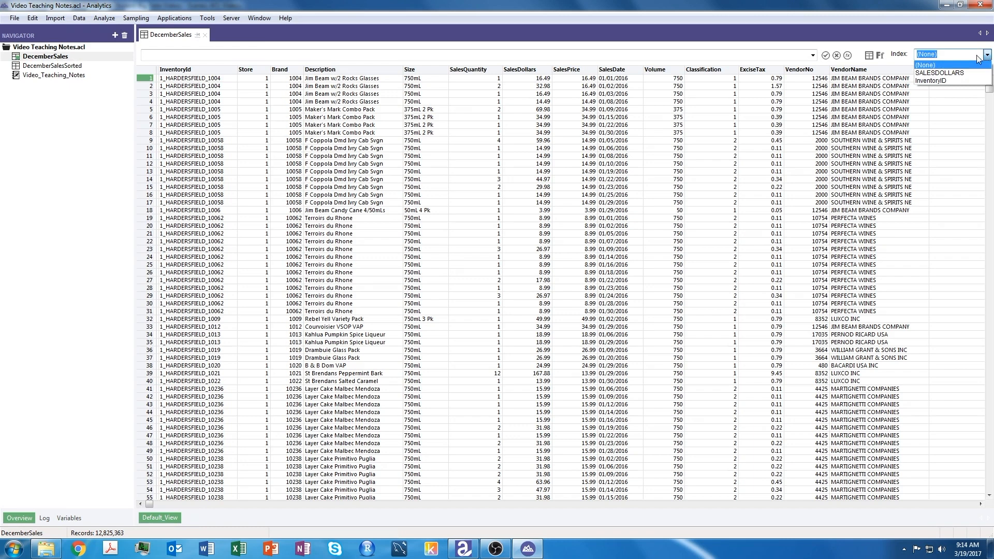
left_click(937, 82)
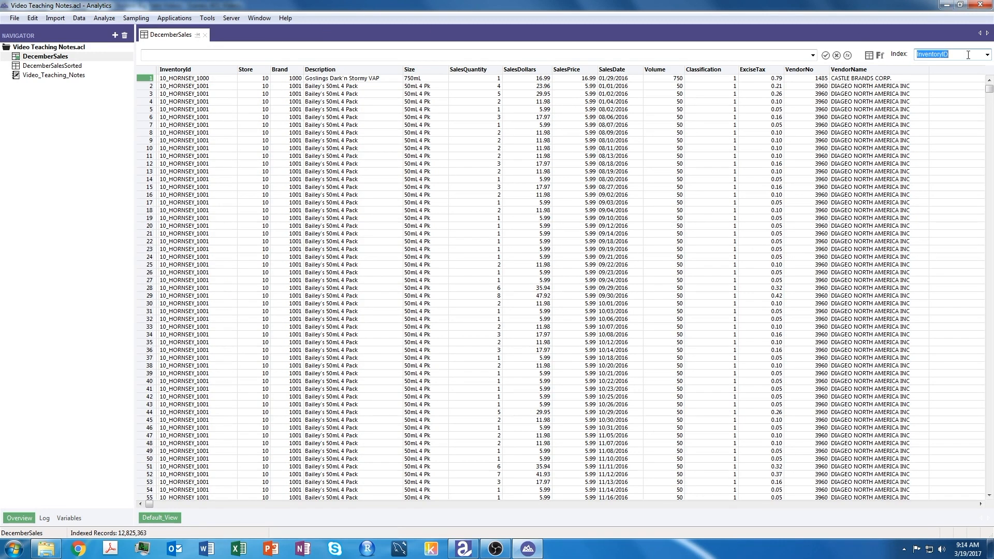
left_click(987, 55)
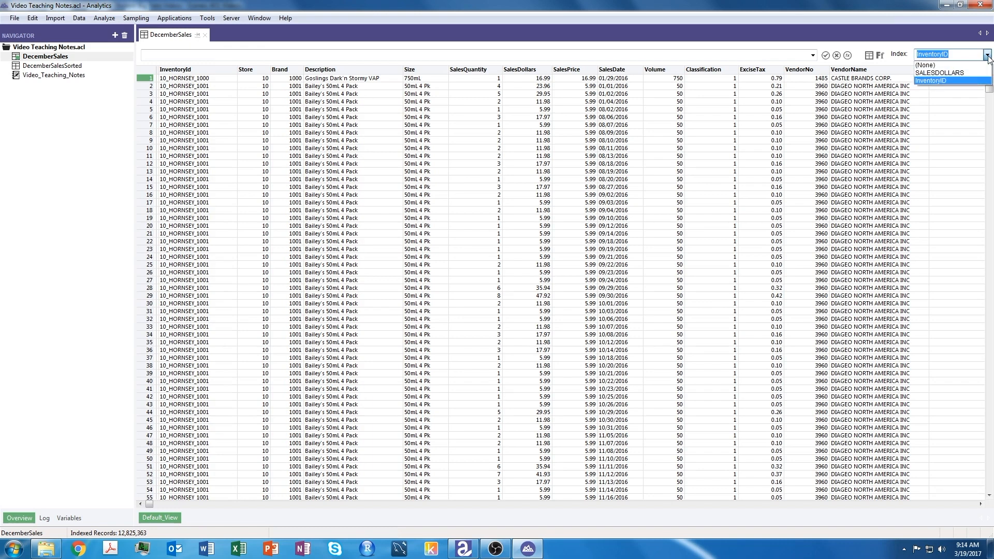
left_click(669, 134)
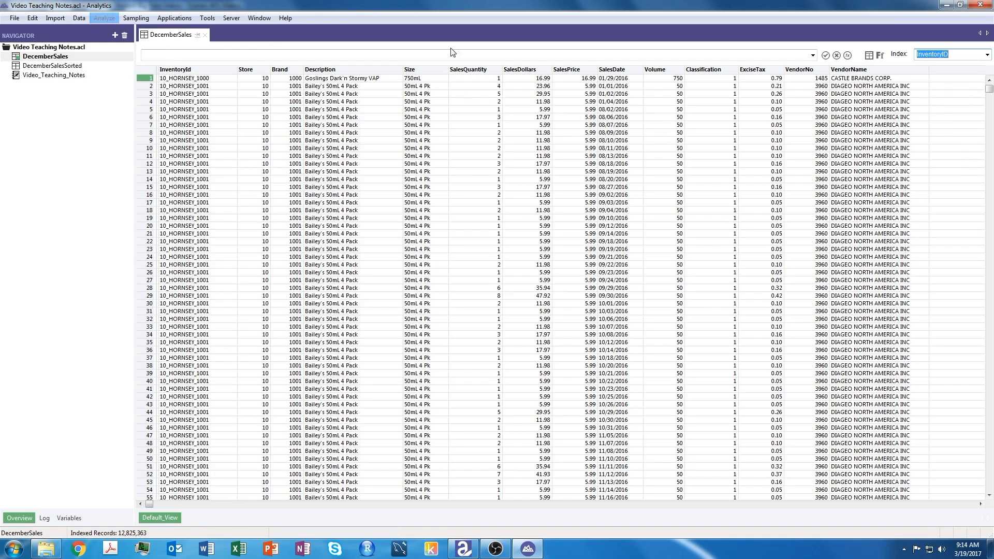
Step: Start another index on the DecemberSales table with SalesDollars as the key field
left_click(83, 20)
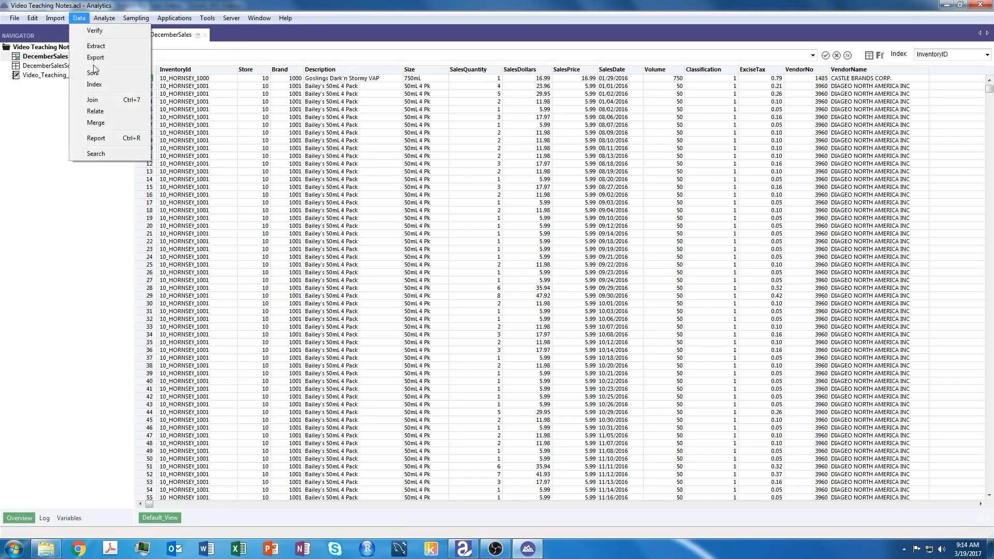
left_click(99, 84)
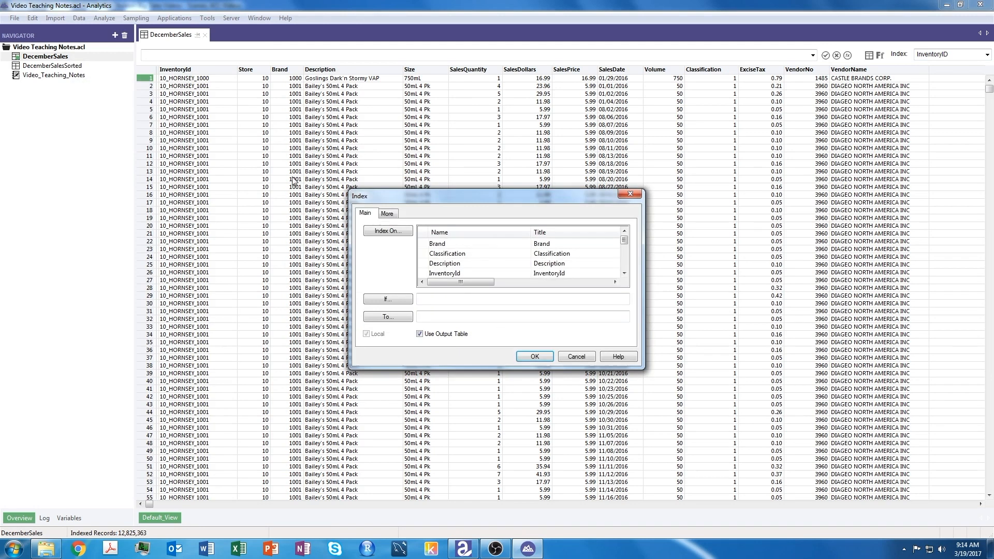
left_click(391, 233)
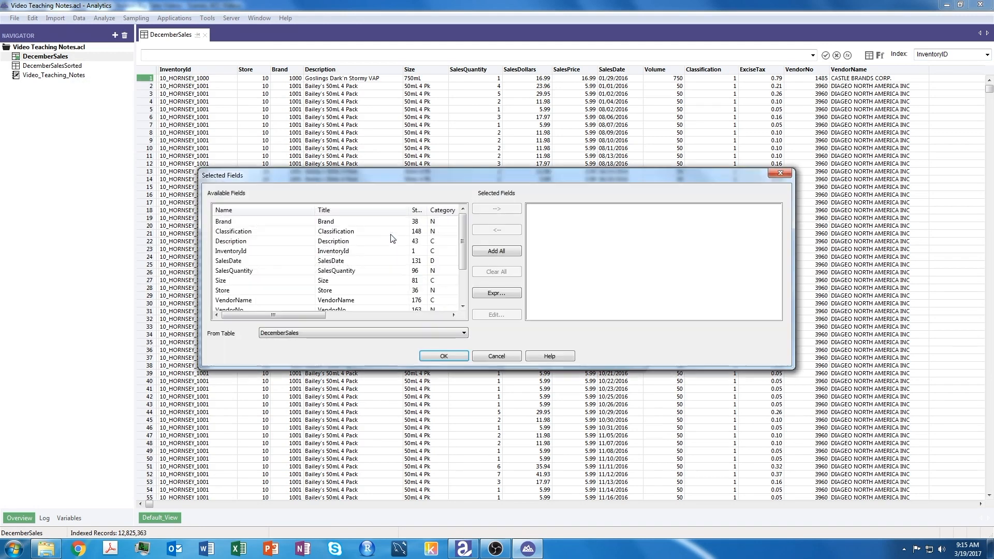
left_click(462, 306)
left_click(463, 306)
left_click(463, 306)
left_click(462, 306)
left_click(462, 306)
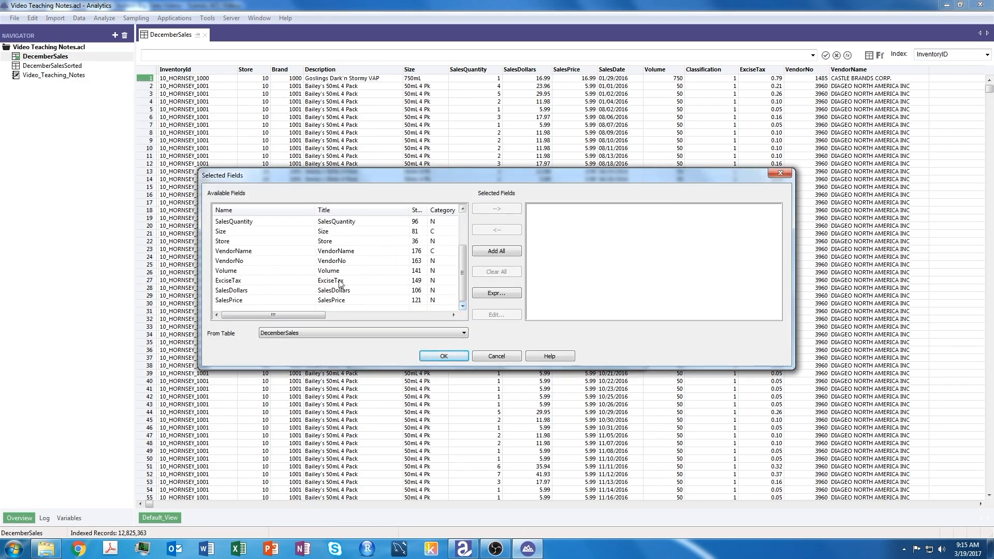
left_click(399, 290)
left_click(505, 210)
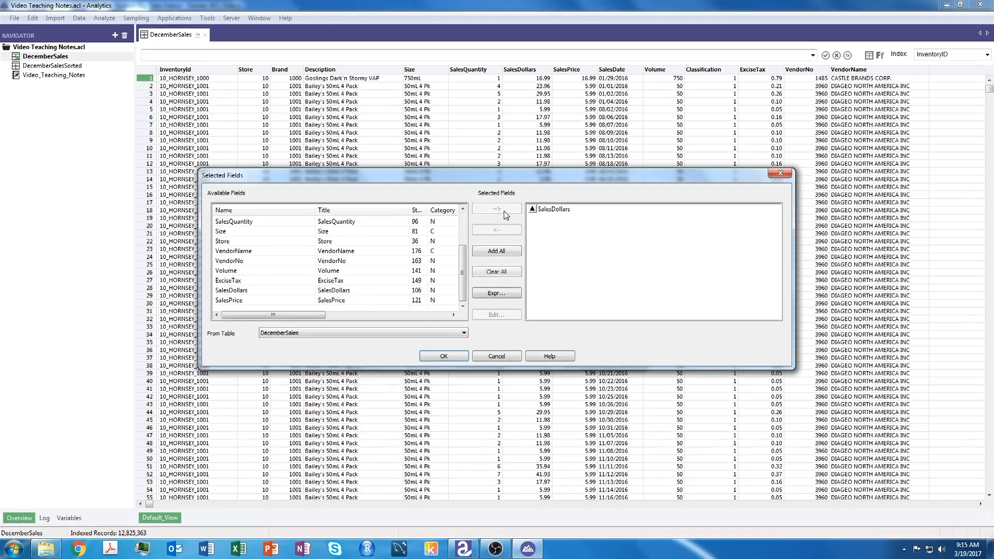
Step: Set the SalesDollars key to descending, name the index SalesDollars, and build it, overwriting the existing index of that name
left_click(533, 210)
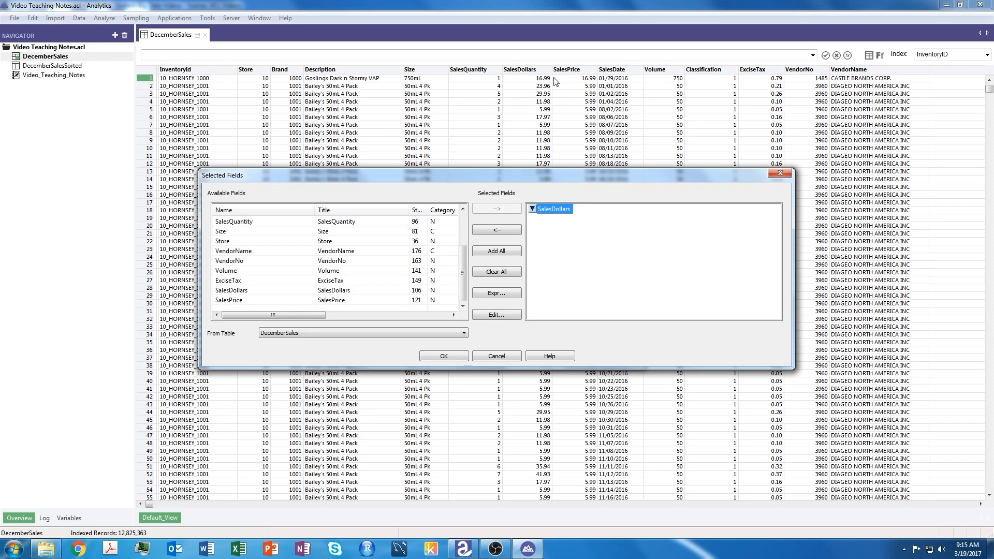
left_click(439, 357)
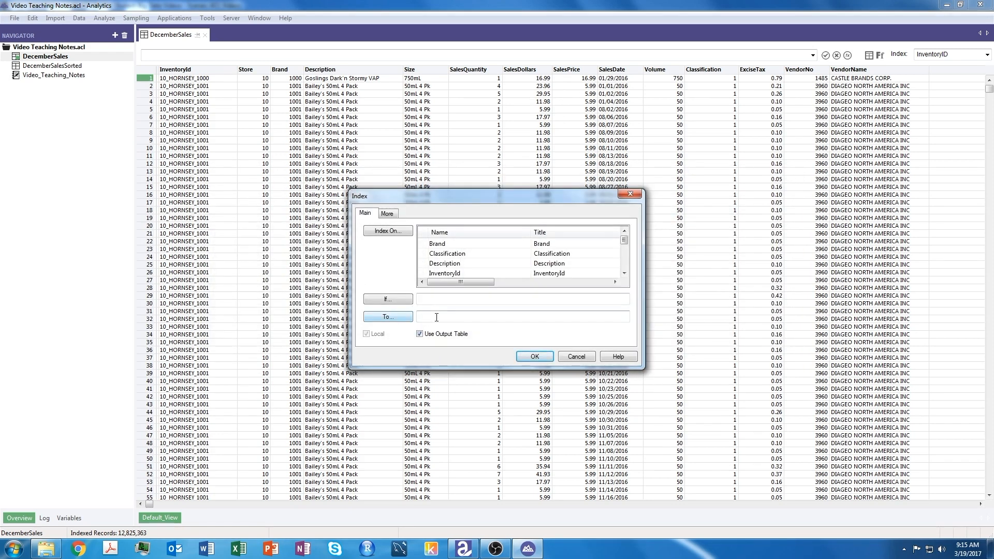
left_click(437, 317)
left_click(535, 357)
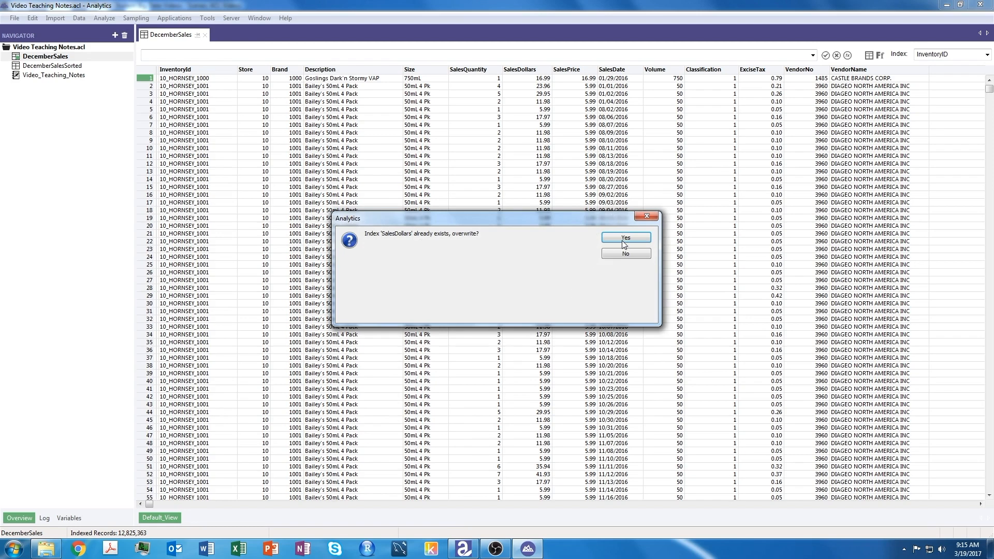
left_click(624, 243)
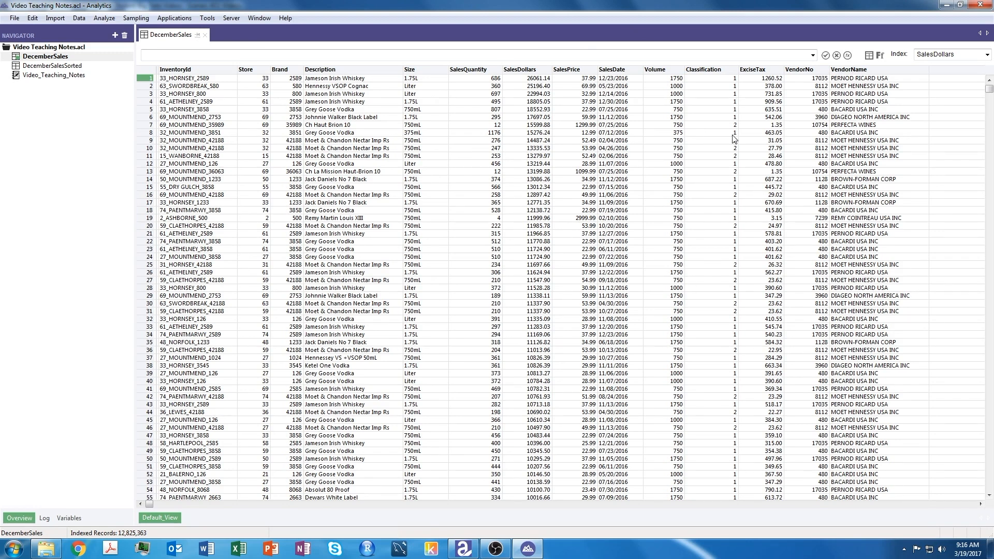
Step: Switch DecemberSales to the InventoryID index, then set its index to (None) to restore the original record order
left_click(988, 55)
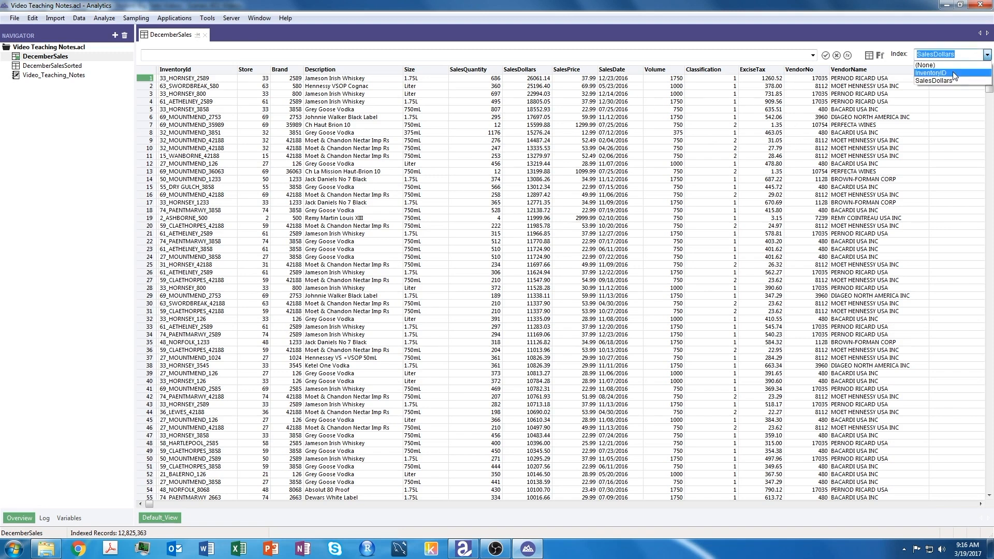
left_click(954, 73)
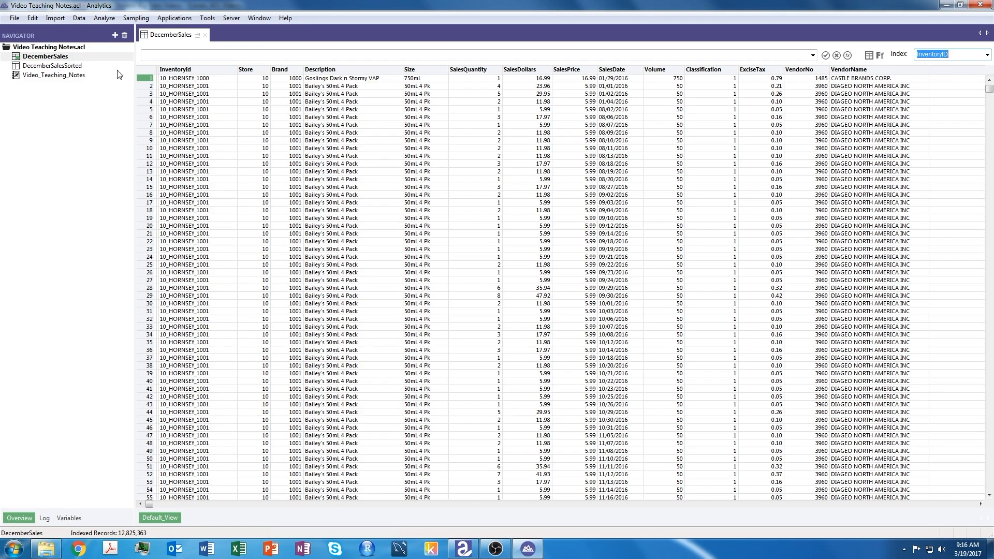
left_click(987, 55)
left_click(958, 65)
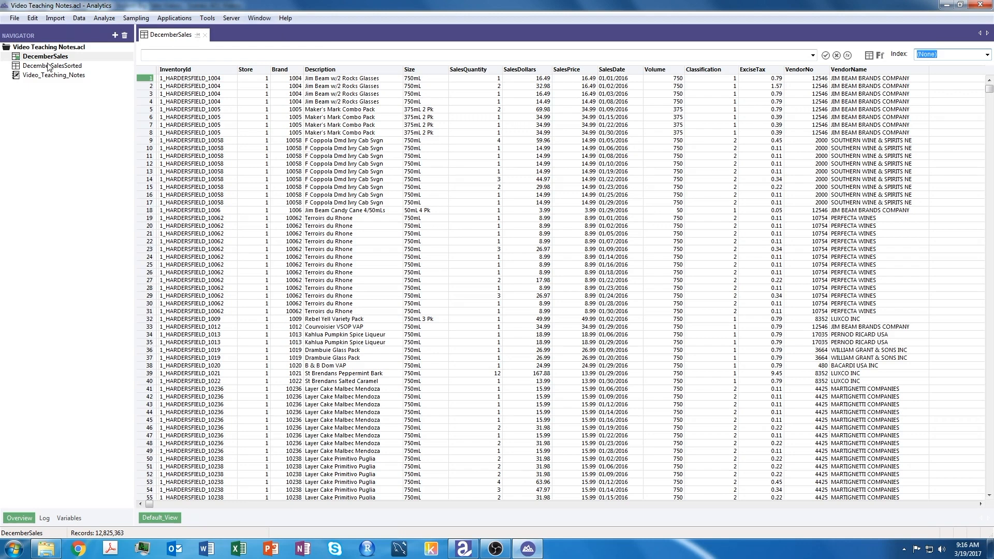
Step: Switch to Windows Explorer and compare the table and index file sizes in the Video Teaching Notes folder, then close it
mouse_move(47, 552)
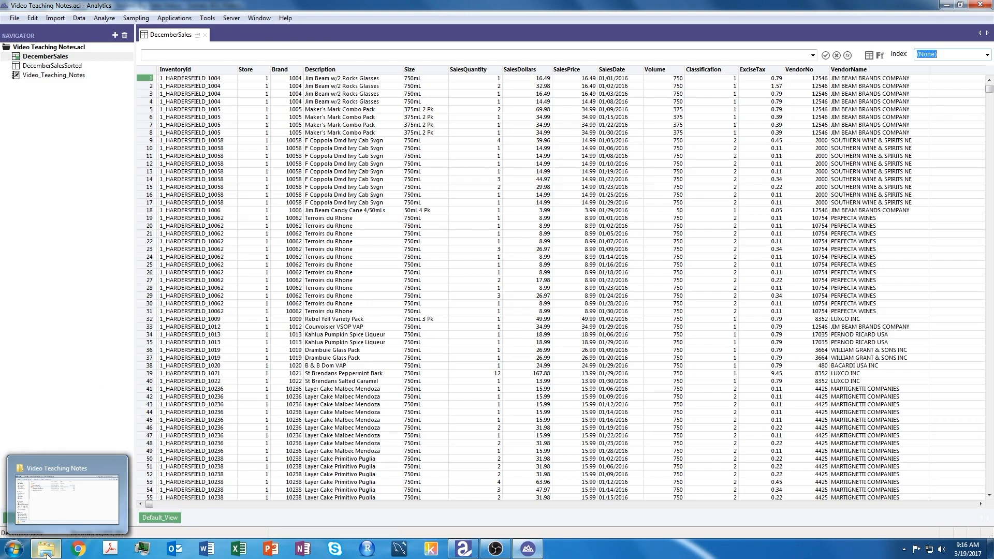
left_click(47, 552)
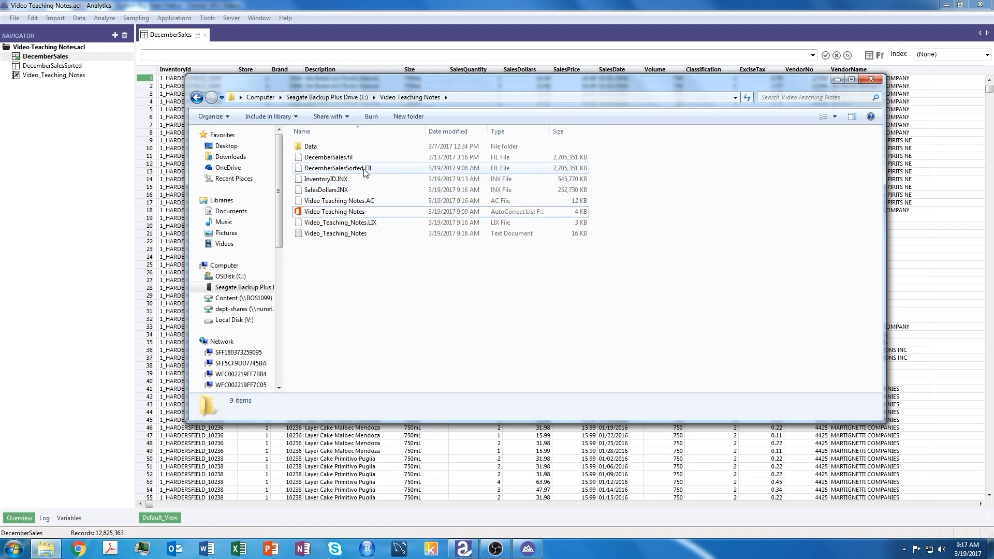
mouse_move(365, 173)
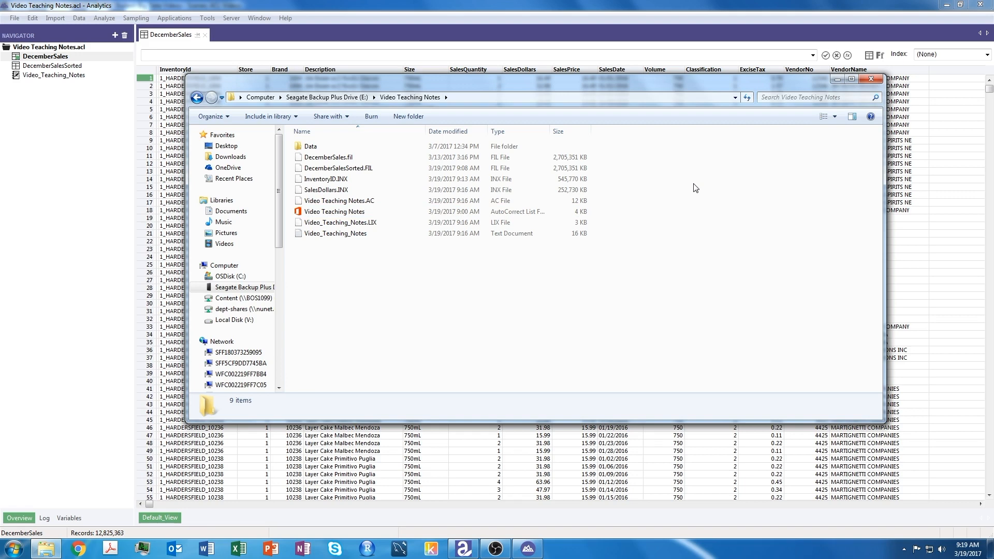
left_click(874, 78)
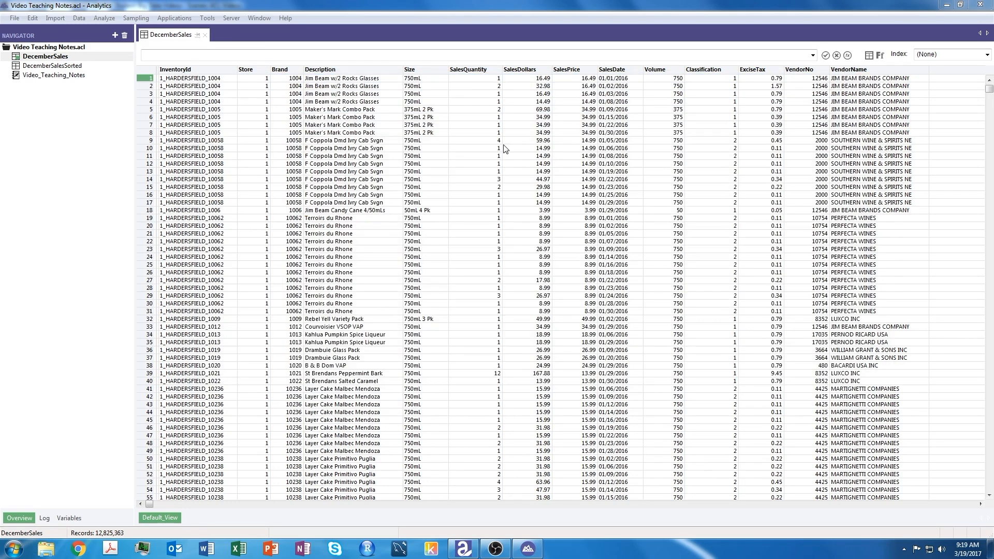
Step: Examine the details of the InventoryID index in the DecemberSales table properties, then close the properties
right_click(53, 57)
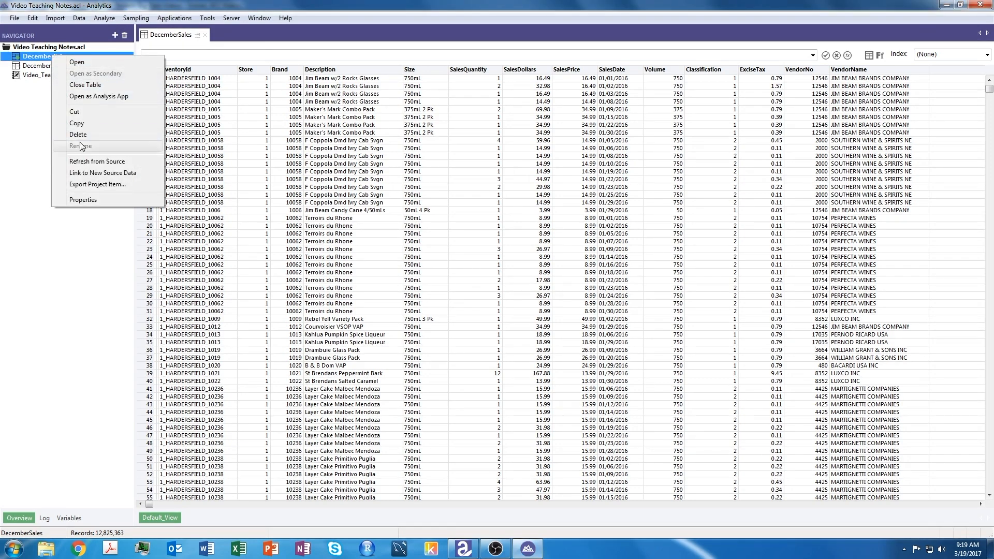
left_click(81, 200)
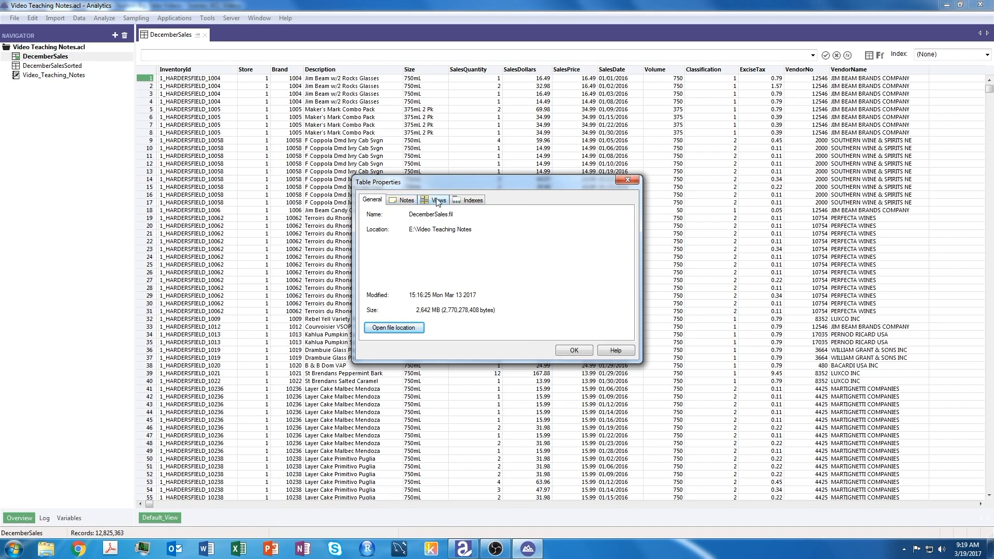
left_click(473, 201)
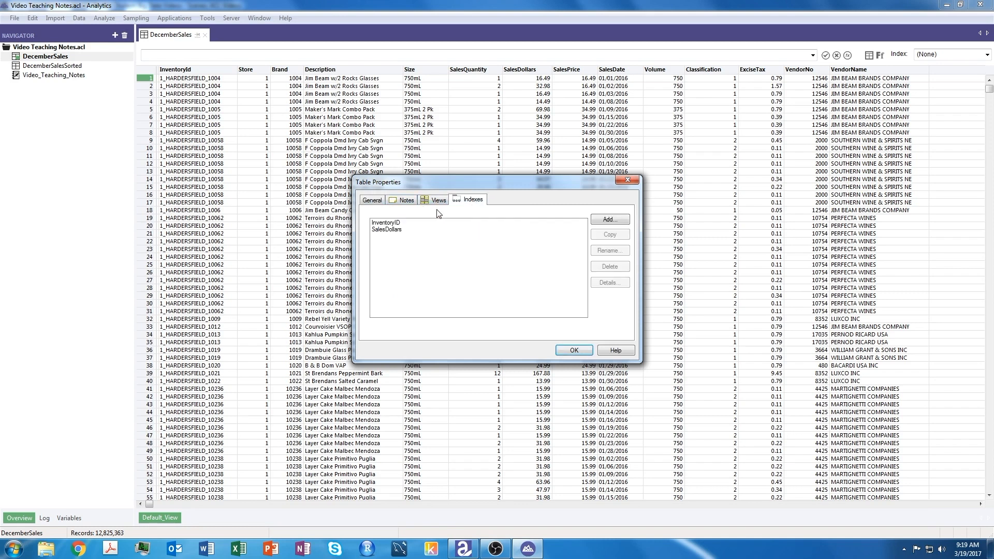
left_click(398, 223)
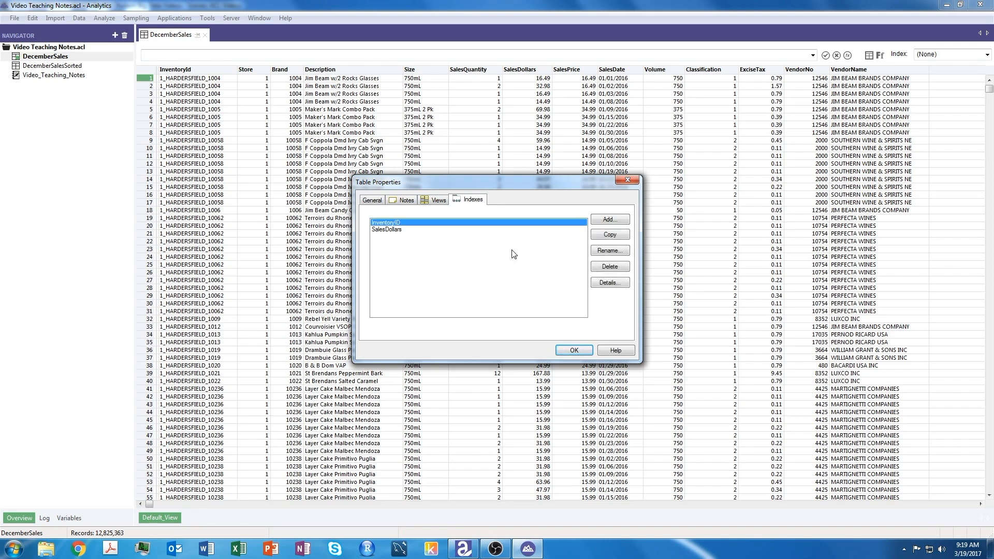
left_click(613, 283)
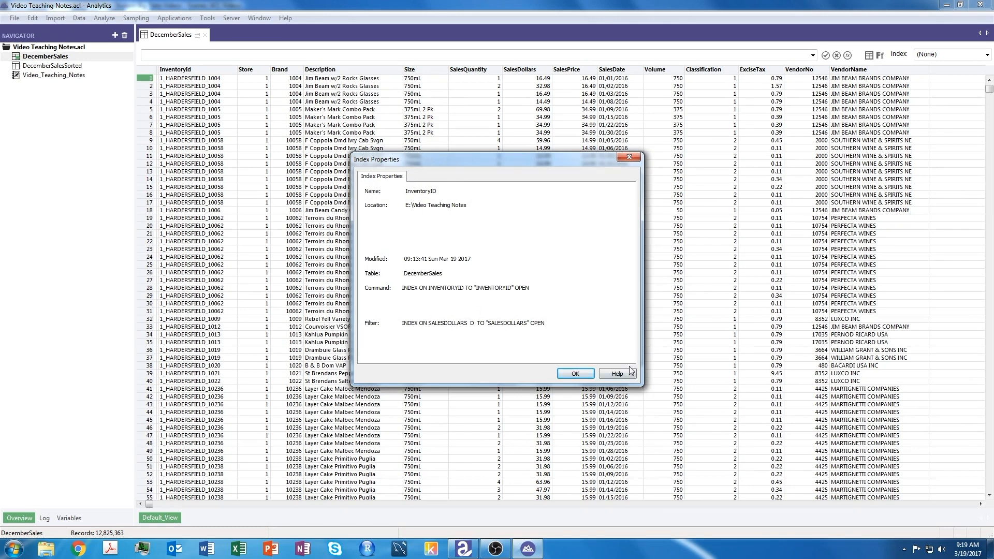
left_click(630, 158)
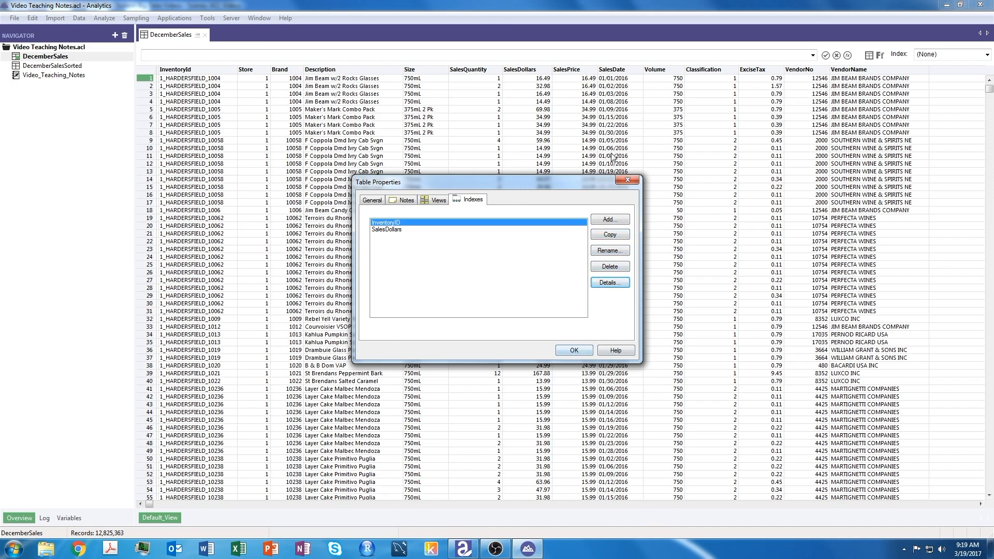
left_click(628, 180)
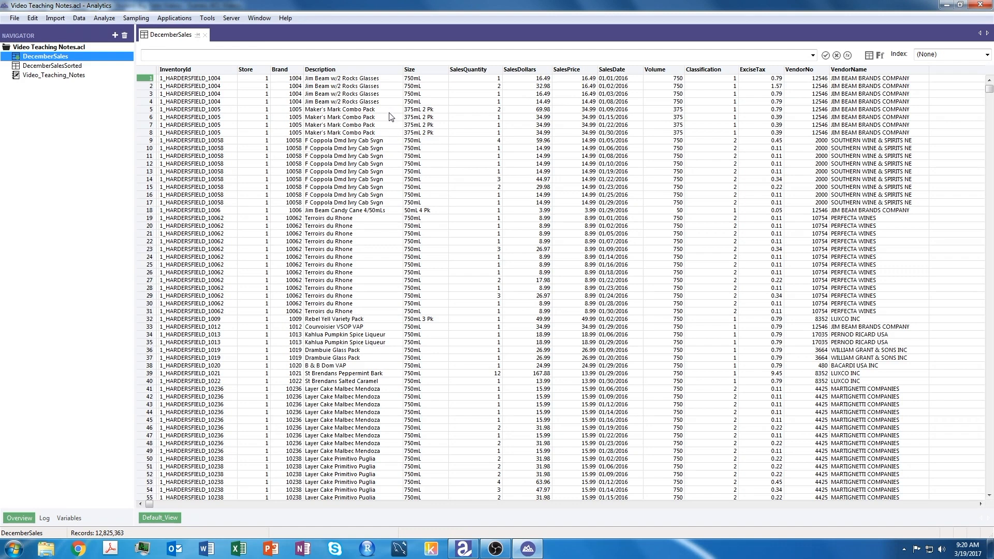
Step: Filter the DecemberSales view with the expression Brand=58
left_click(201, 54)
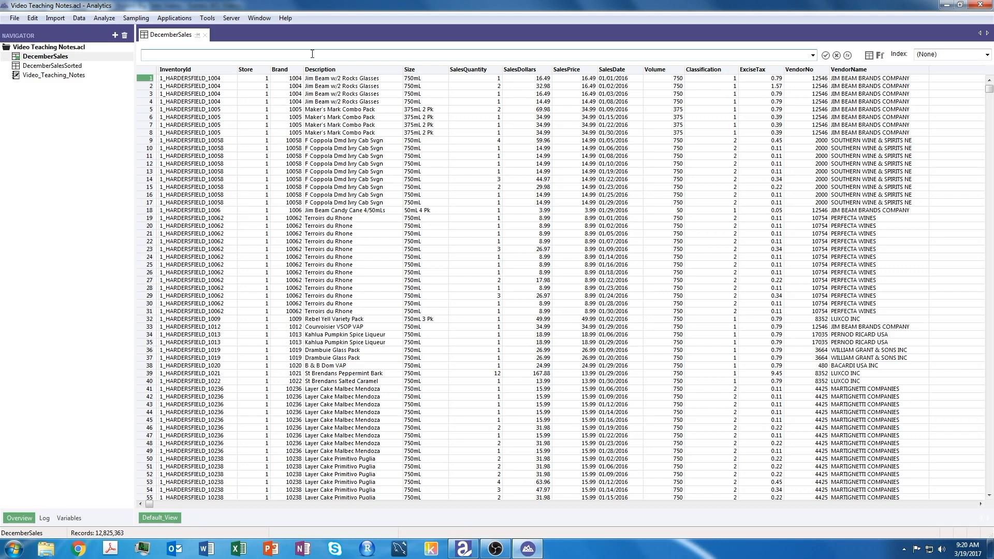
type("Brand=58")
left_click(826, 56)
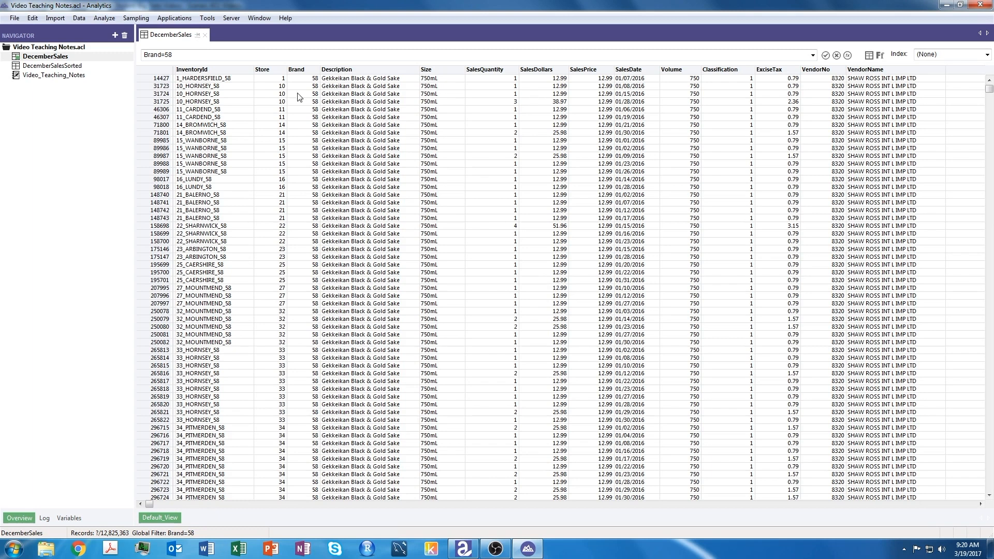
Step: Count the DecemberSales records that match the Brand=58 filter
left_click(102, 18)
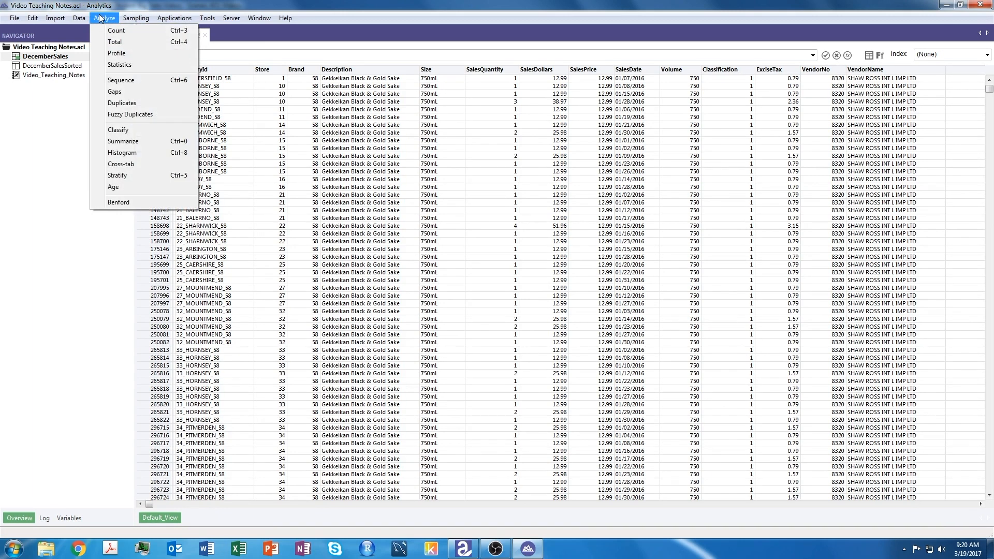
left_click(112, 31)
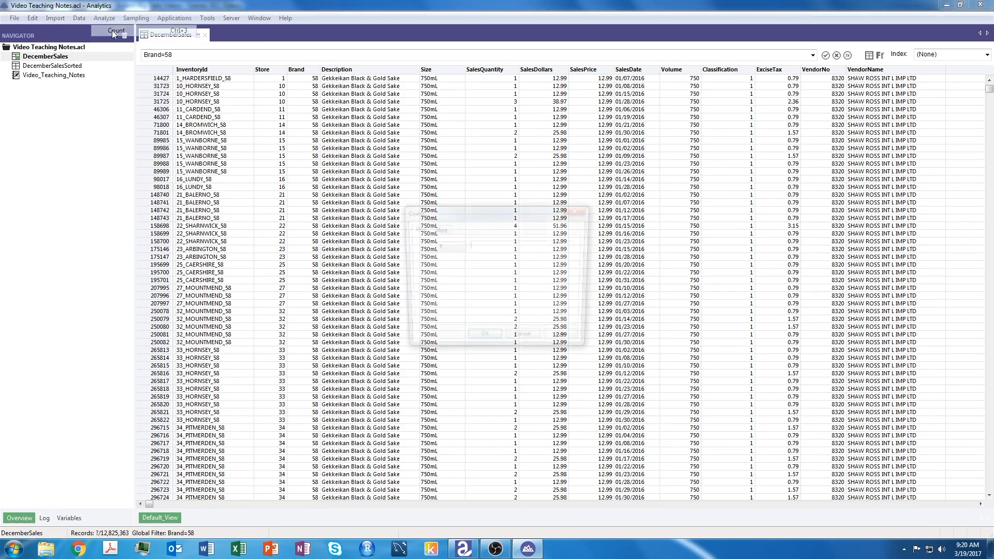
left_click(484, 342)
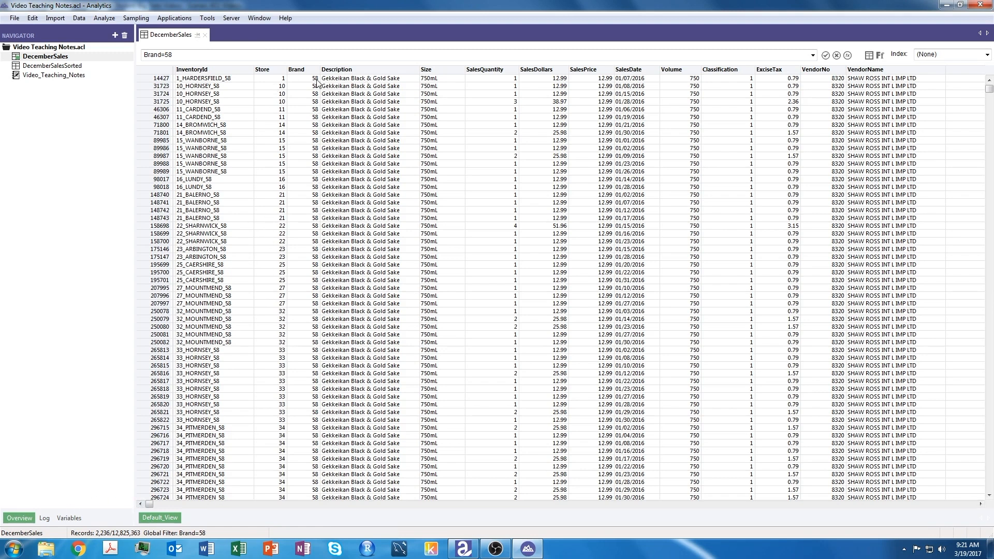
Step: Total the SalesQuantity and SalesDollars fields for the filtered DecemberSales records, then close the results
left_click(104, 18)
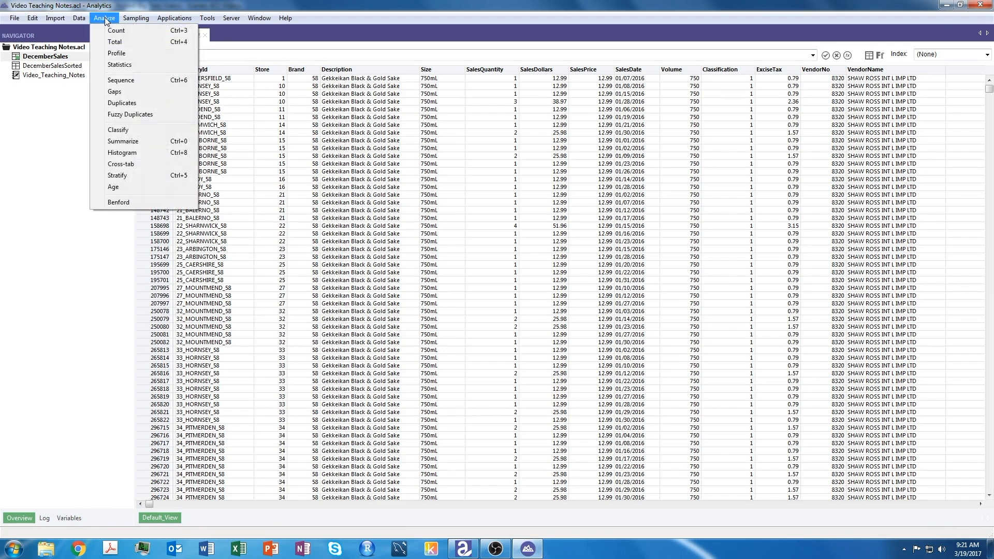
left_click(115, 42)
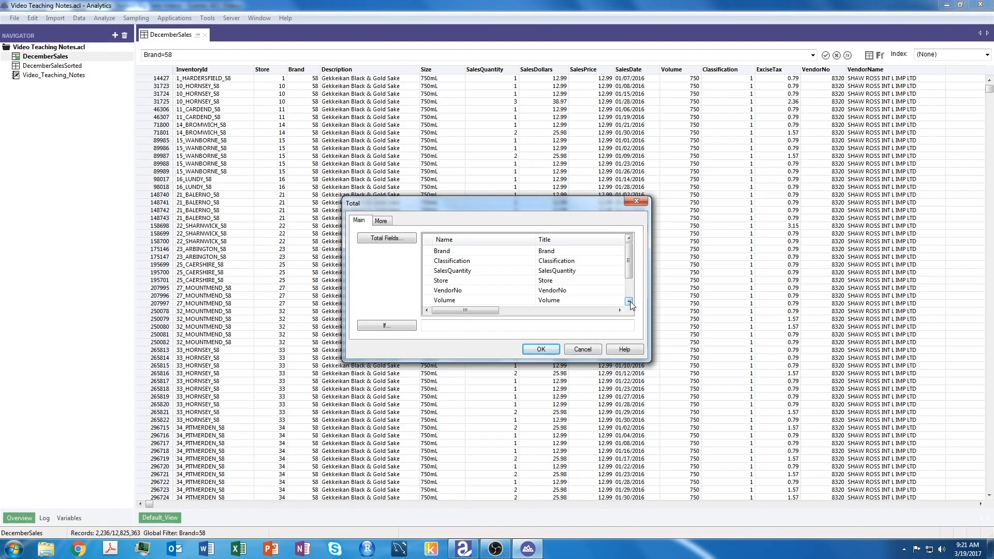
left_click(389, 239)
left_click(245, 242)
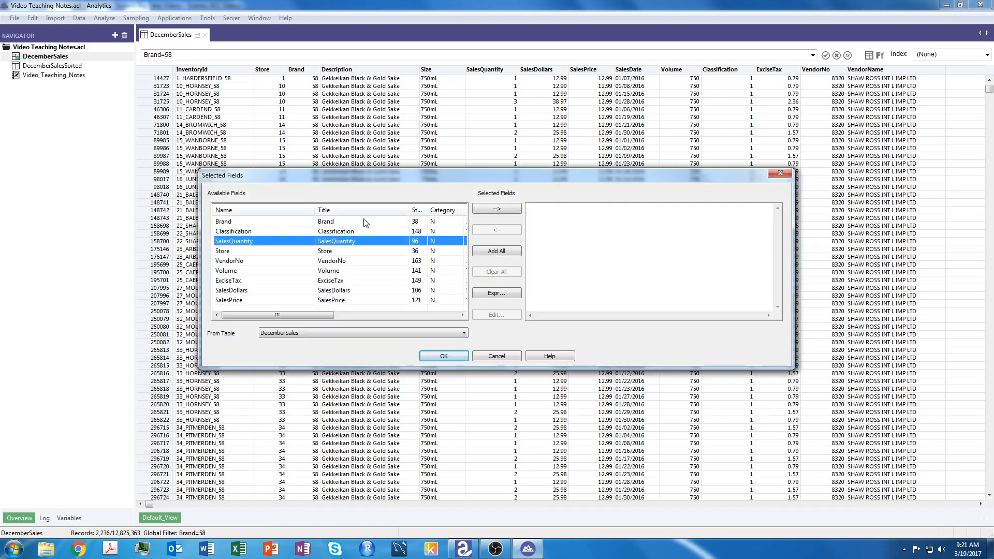
left_click(499, 208)
left_click(228, 290)
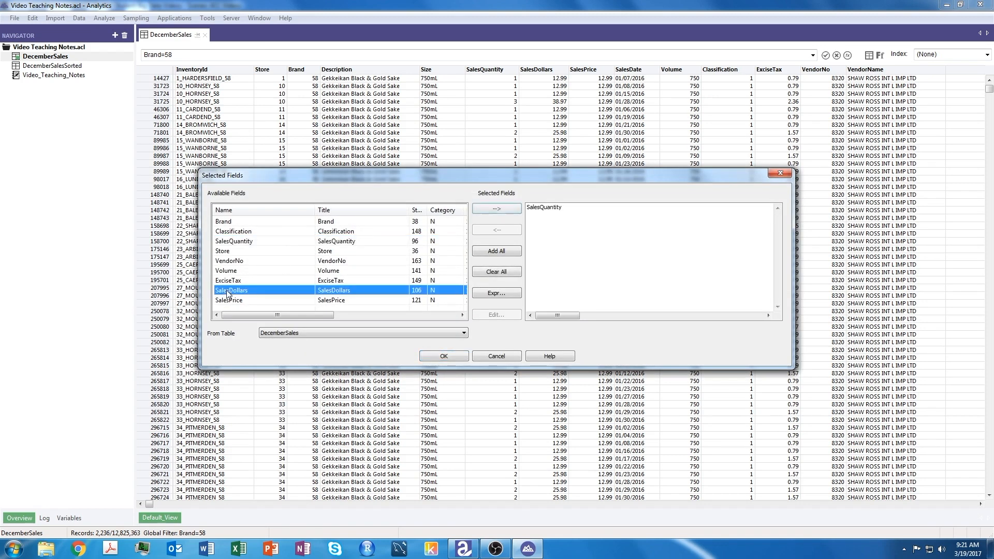
left_click(498, 208)
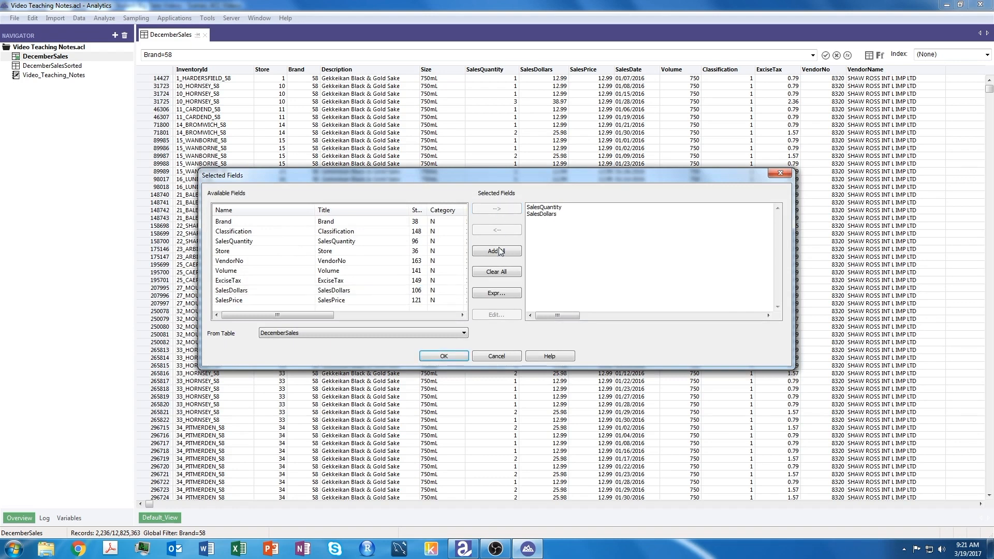
left_click(447, 356)
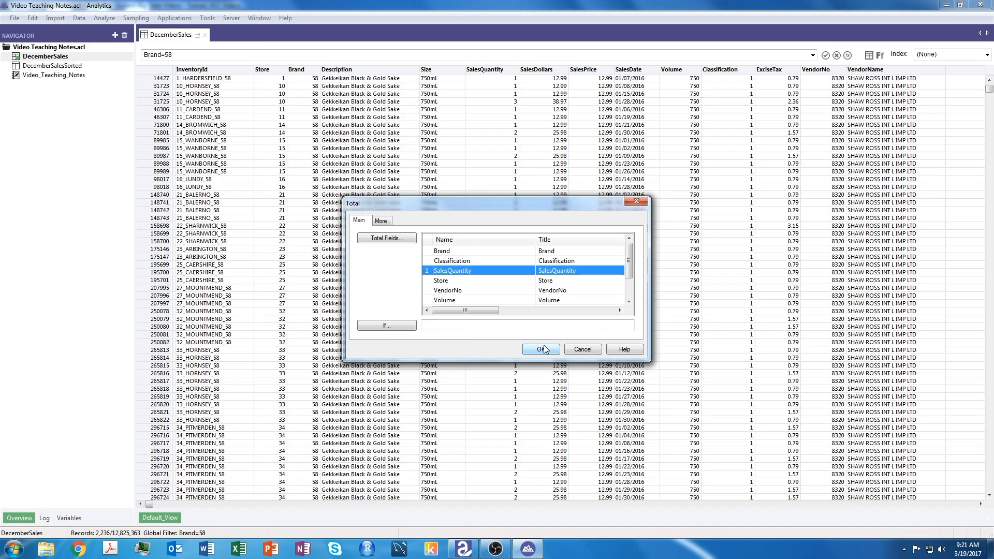
left_click(542, 349)
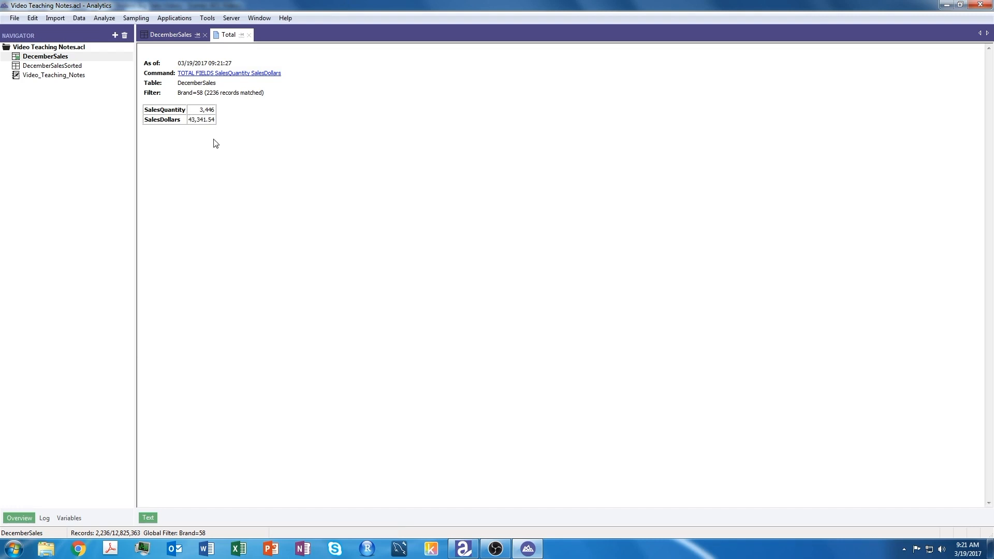
left_click(249, 34)
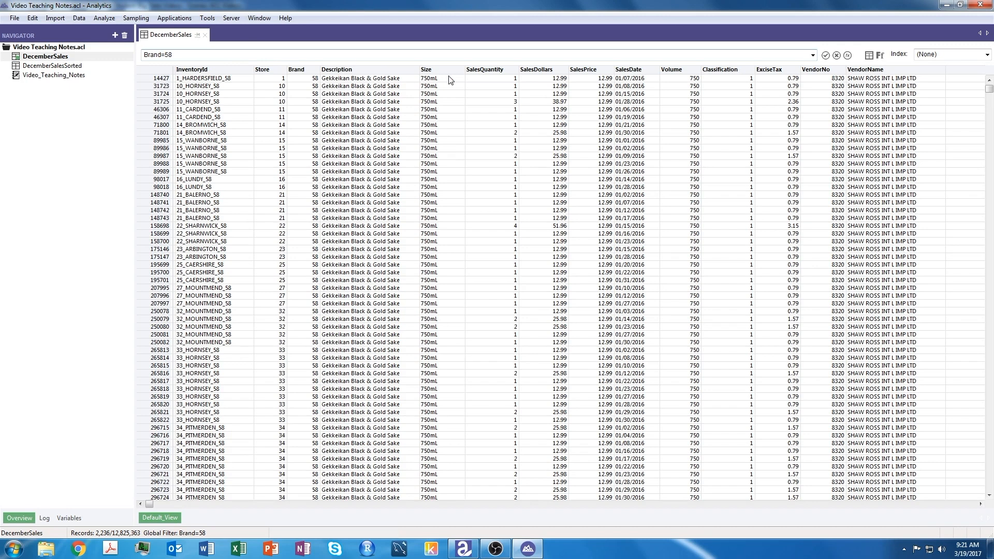
Step: Remove the Brand=58 filter, then build and verify the view filter Store=56, save it as Store56 and apply it to DecemberSales
left_click(836, 55)
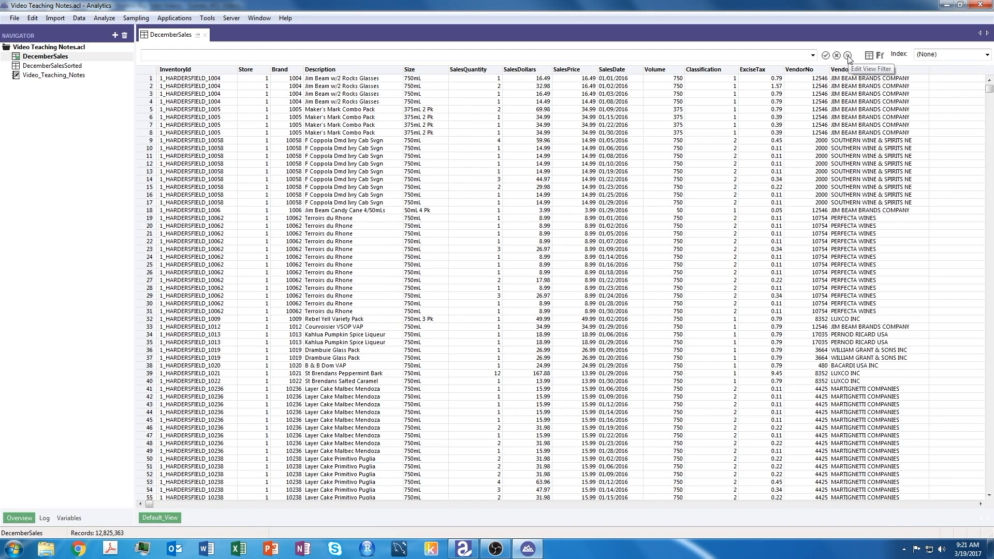
left_click(848, 56)
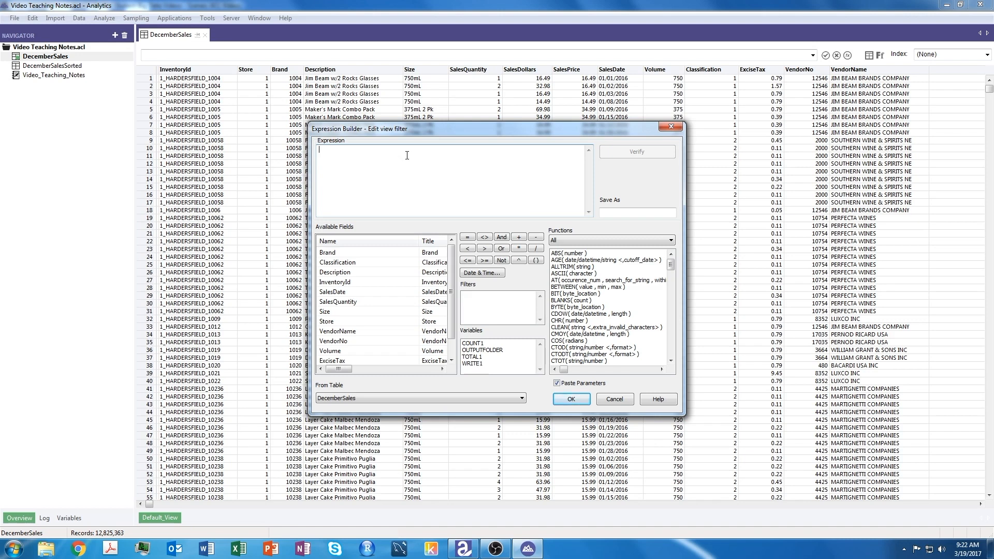
type("Store=56")
left_click(623, 211)
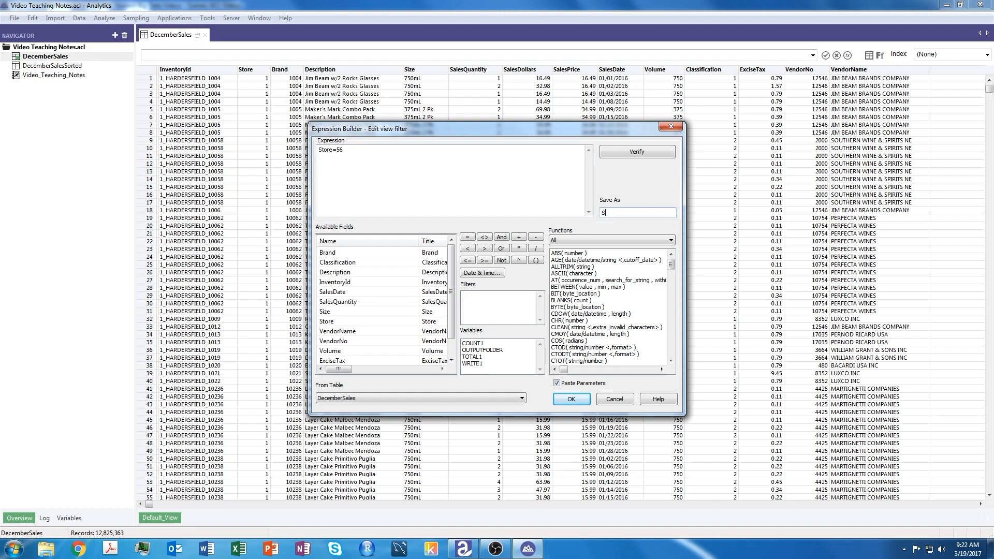
type("Store56")
left_click(638, 152)
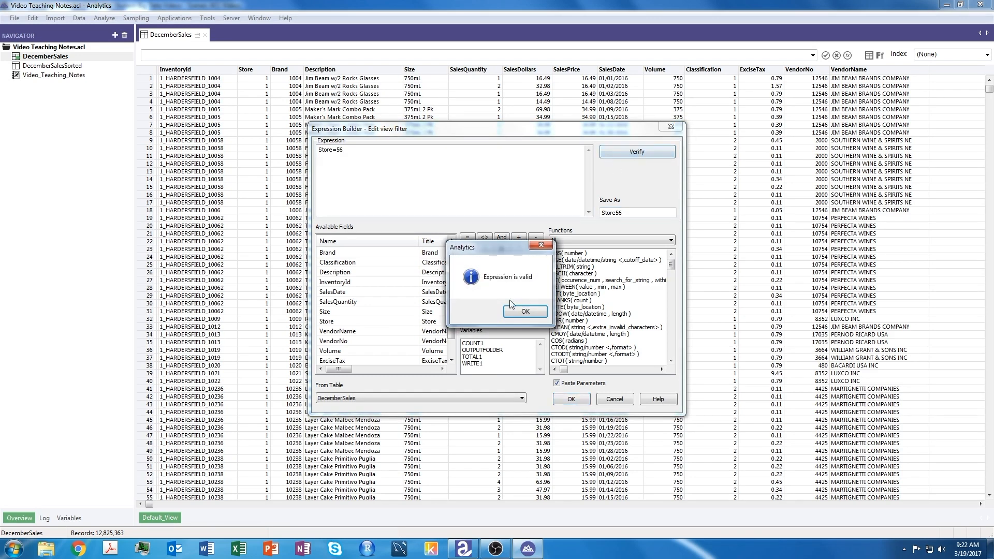
left_click(526, 313)
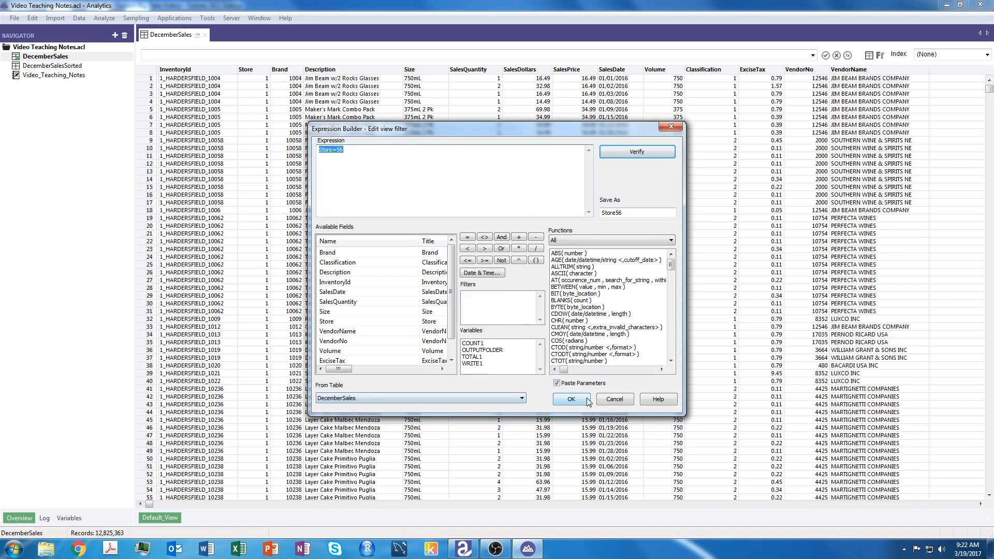
left_click(572, 400)
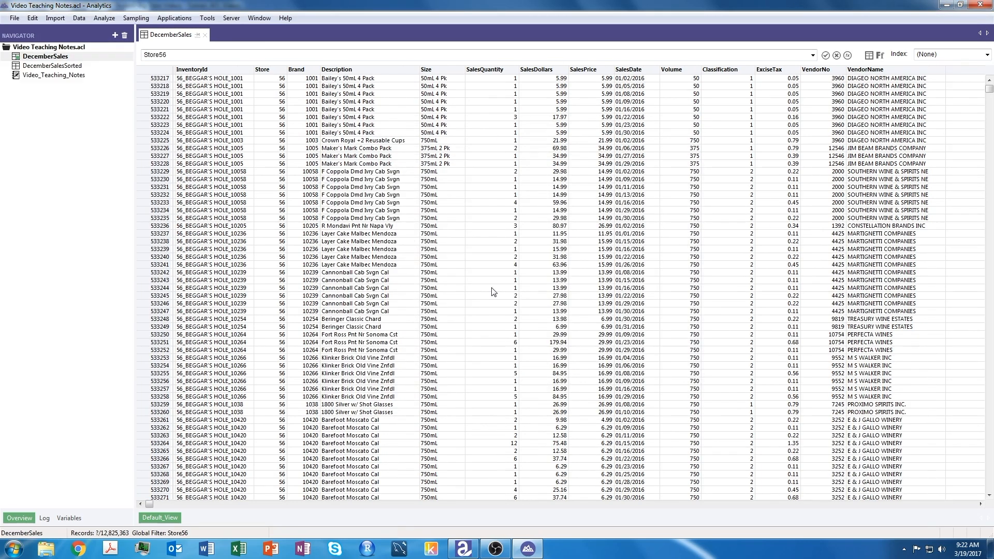
Step: Count the DecemberSales records that match the Store56 filter
left_click(104, 18)
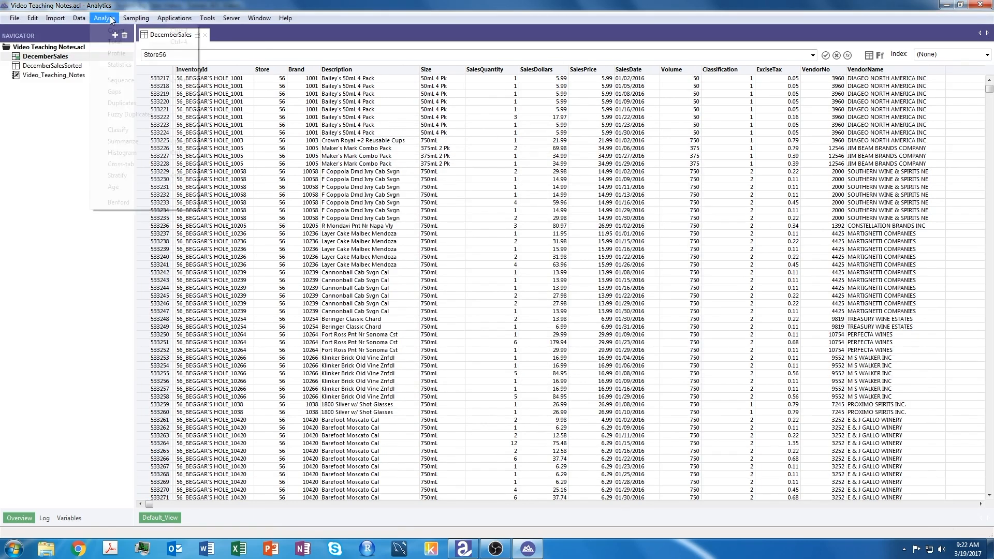
left_click(111, 30)
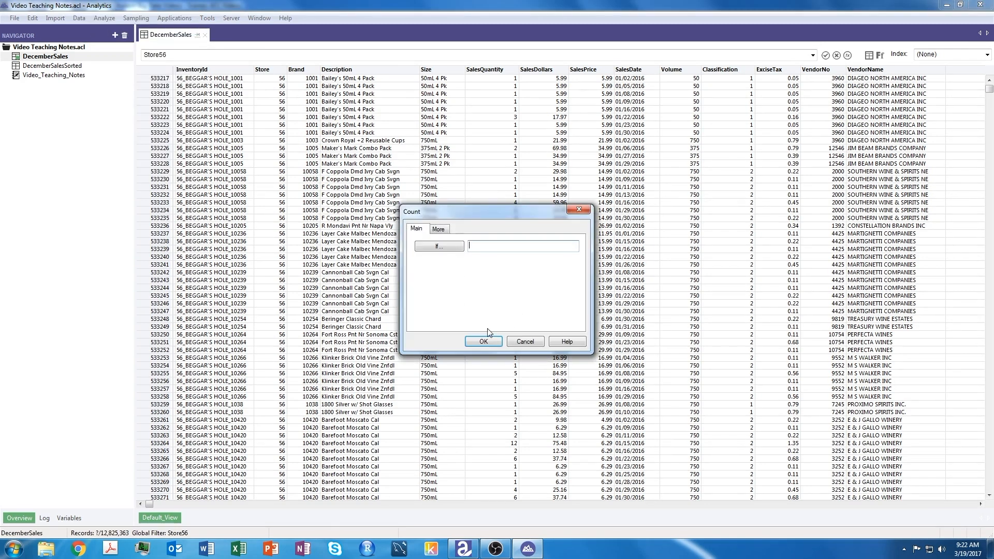
left_click(484, 340)
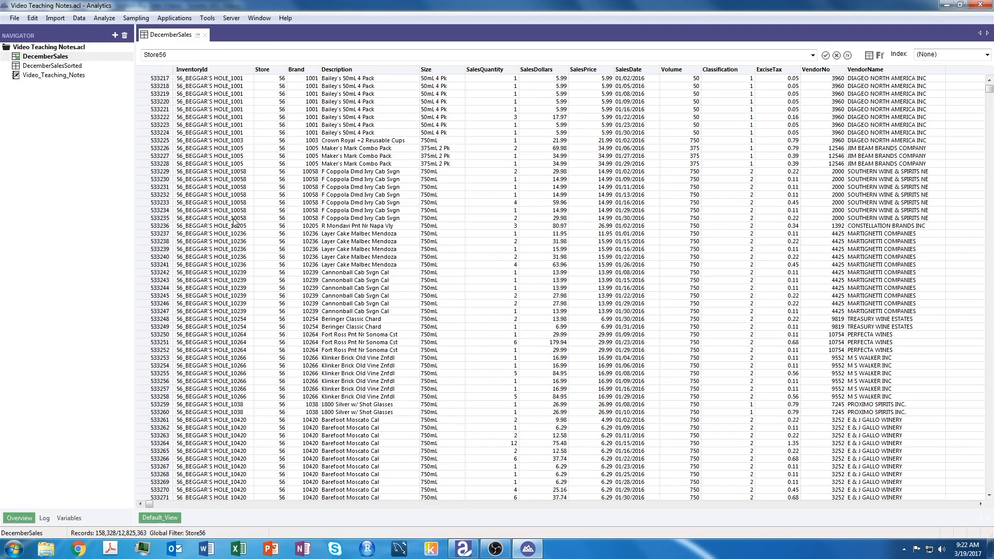
Step: Total the SalesQuantity and SalesDollars fields for the DecemberSales records matching the Store56 filter, then close the results
left_click(104, 19)
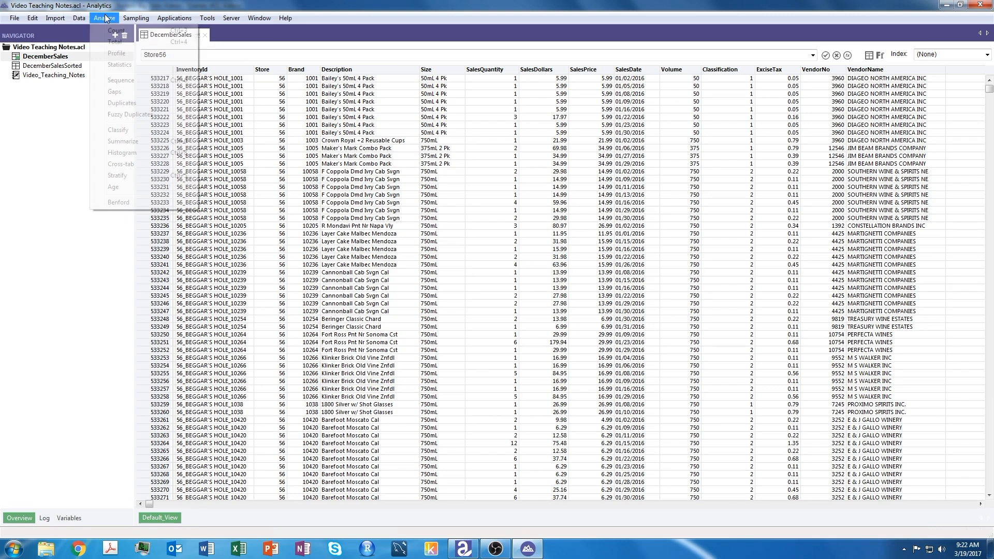
left_click(115, 42)
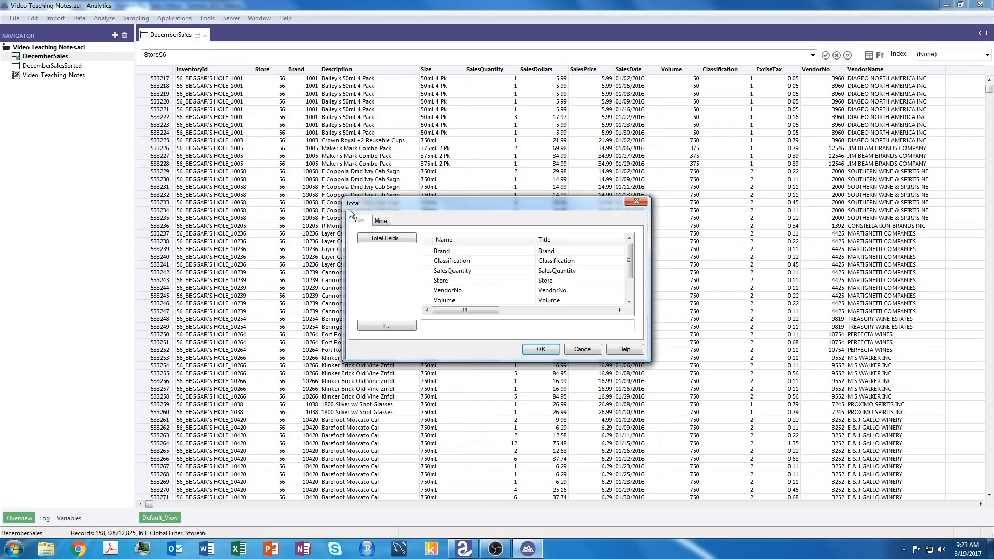
left_click(393, 238)
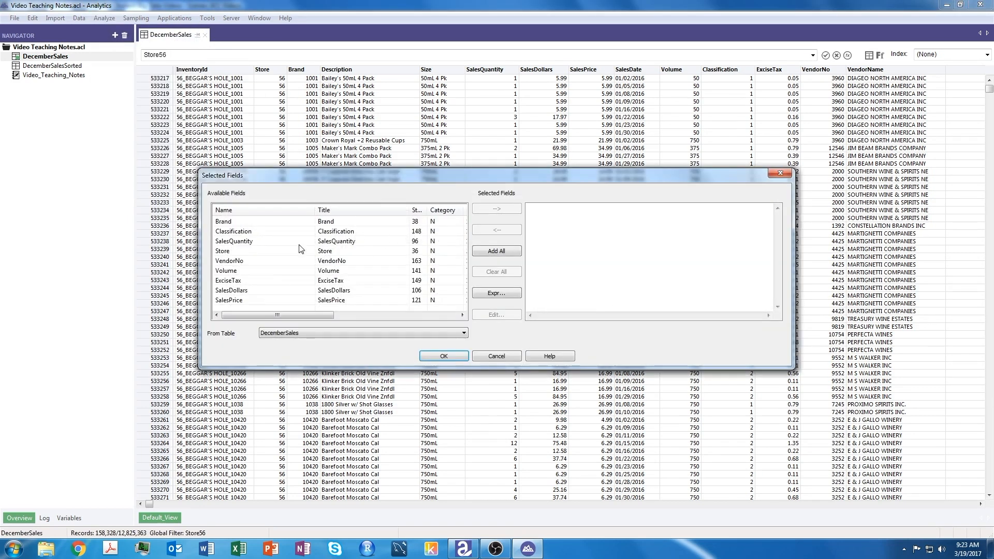
left_click(254, 241)
left_click(495, 208)
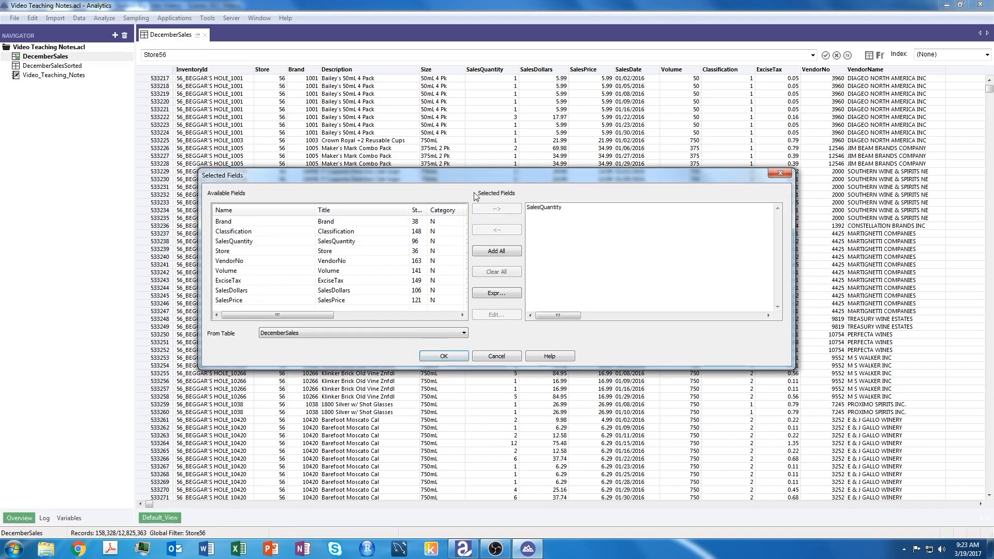
left_click(236, 291)
left_click(490, 208)
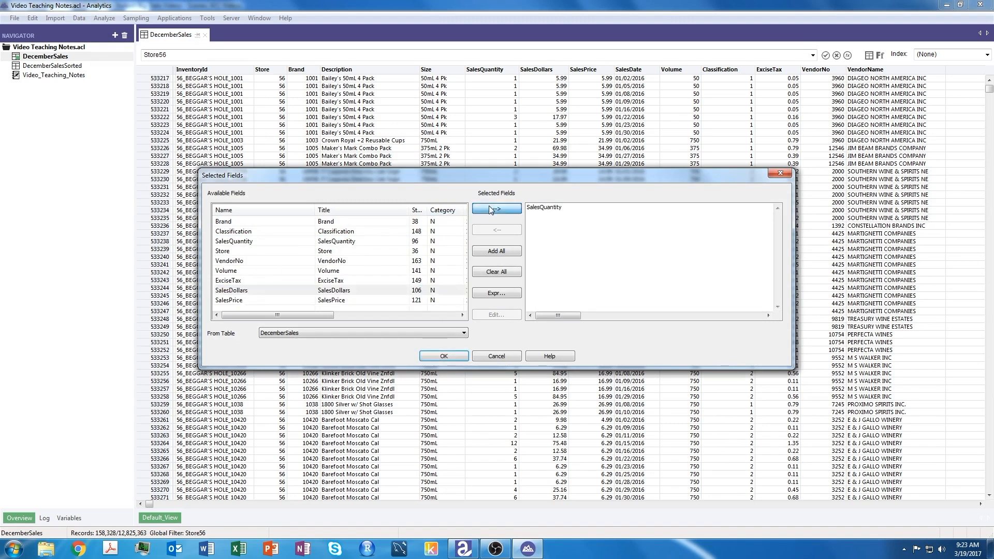
left_click(445, 356)
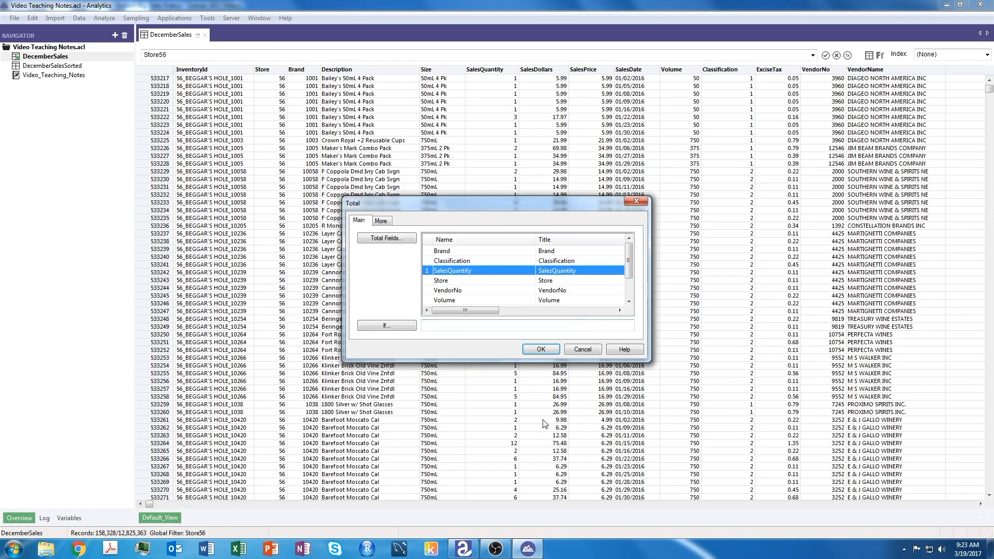
left_click(541, 349)
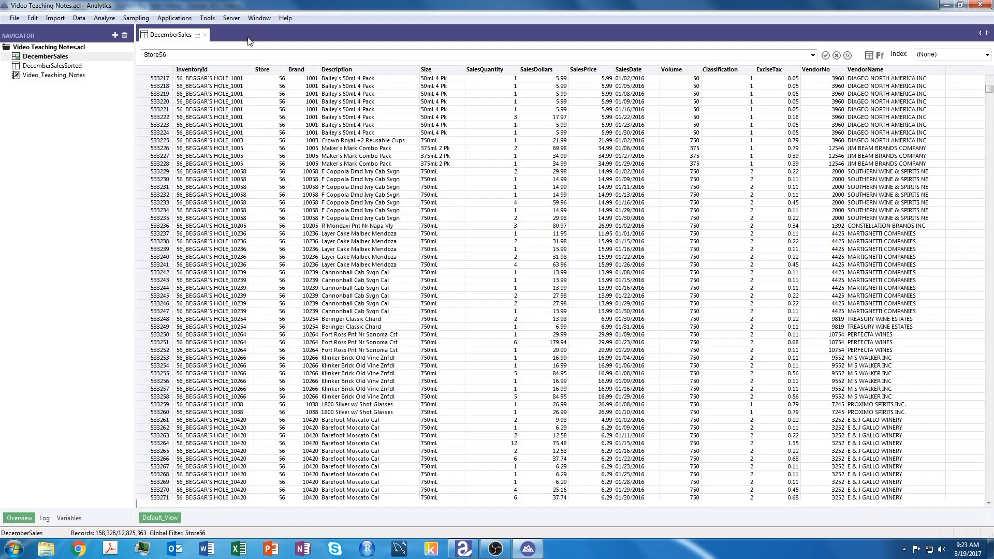
left_click(249, 35)
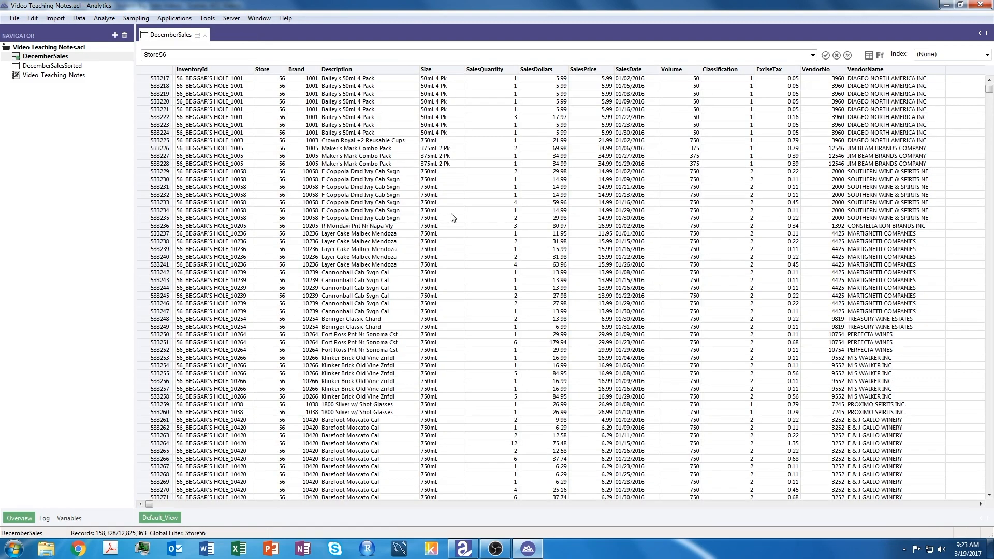
Step: Remove the Store56 filter from the DecemberSales view and open the list of previously used filters
left_click(837, 56)
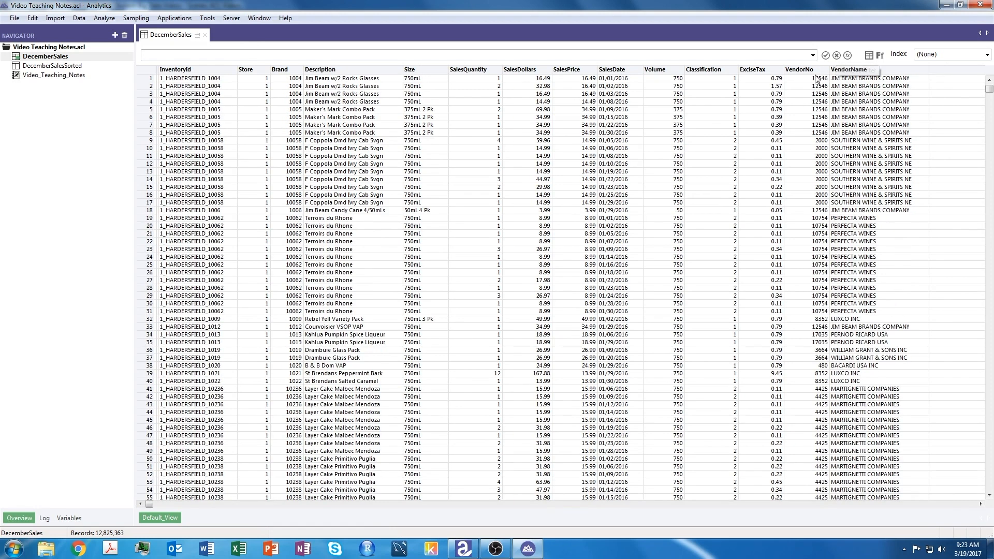
left_click(813, 56)
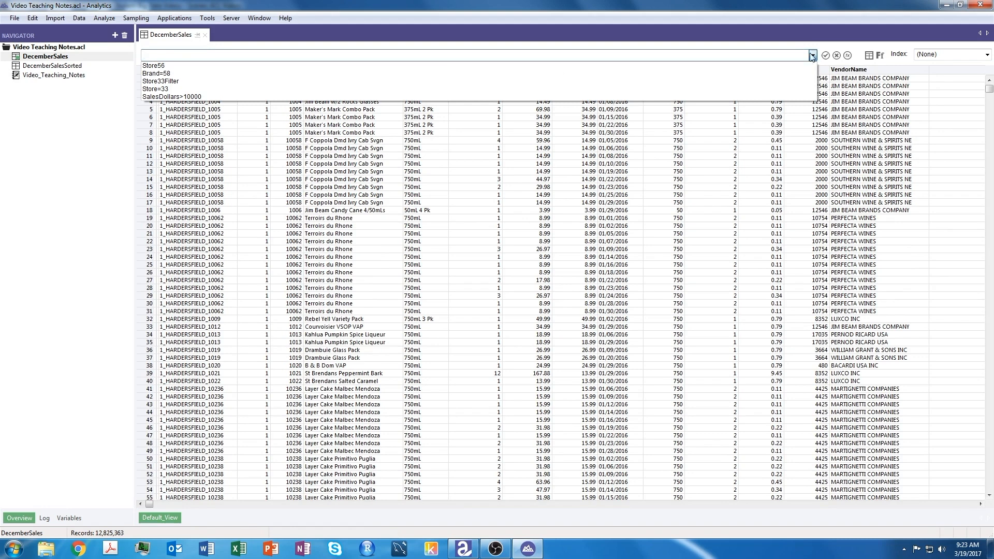